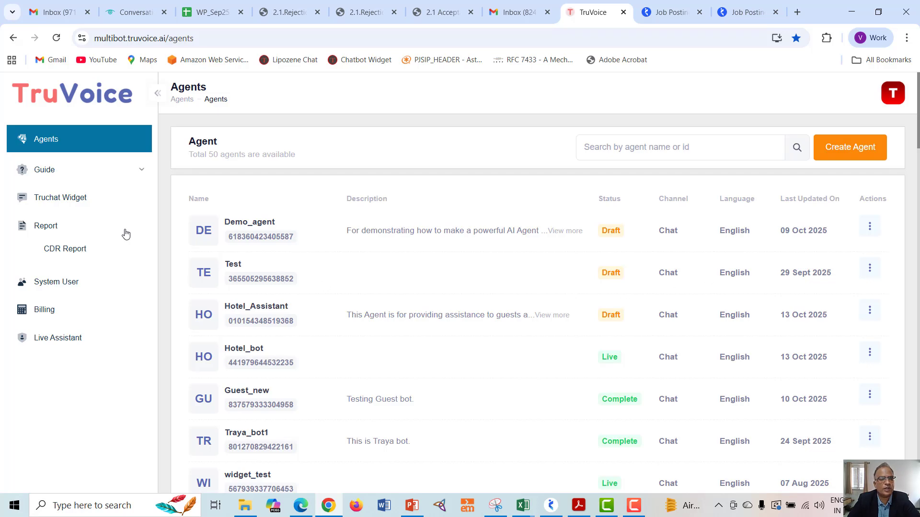
# Look through the guide's Concepts and Deployments pages.
pyautogui.click(45, 178)
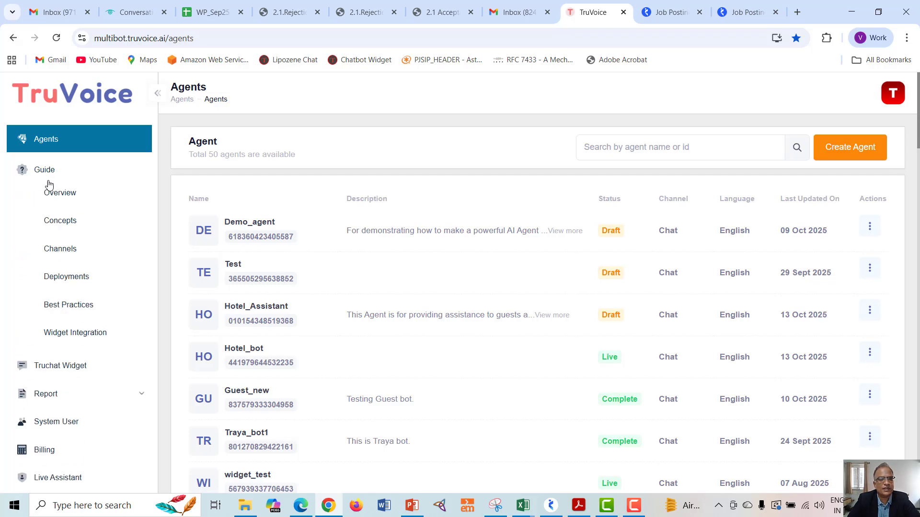
pyautogui.click(70, 222)
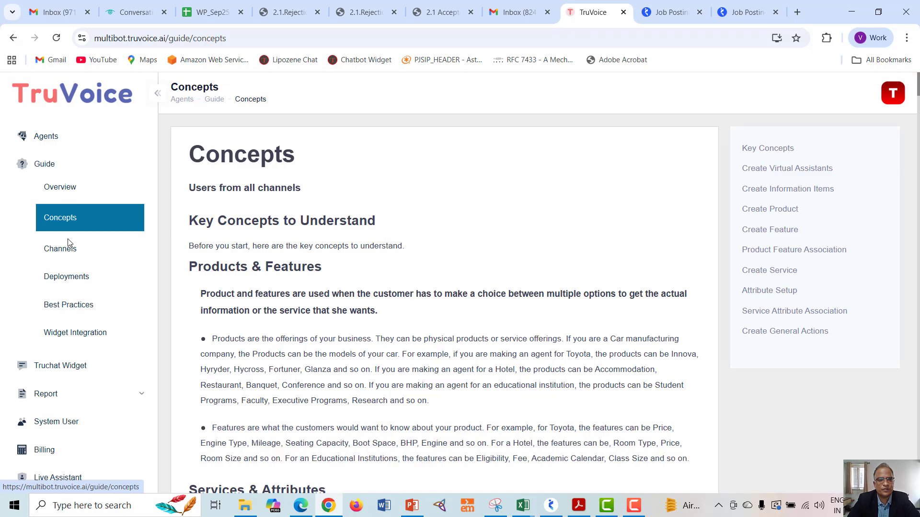
pyautogui.click(67, 277)
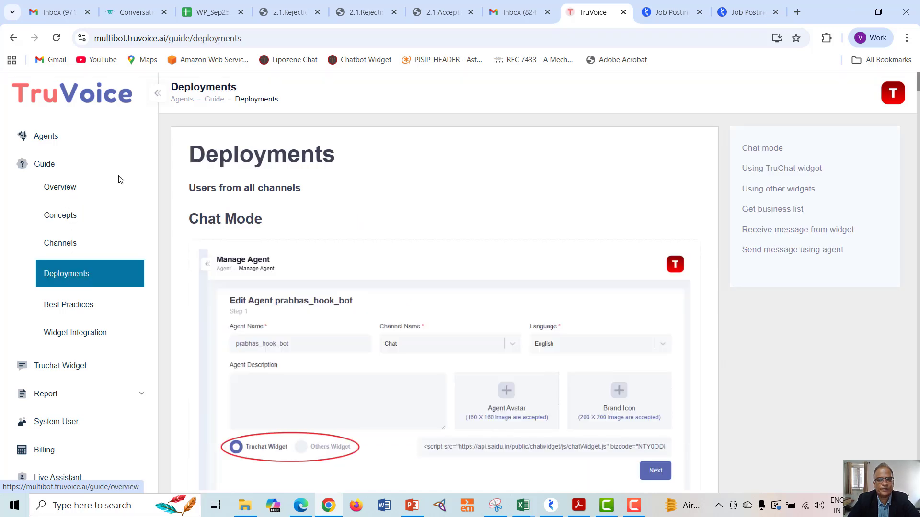
# Start creating a new agent from the agents list and name it Demo_Agent.
pyautogui.click(46, 137)
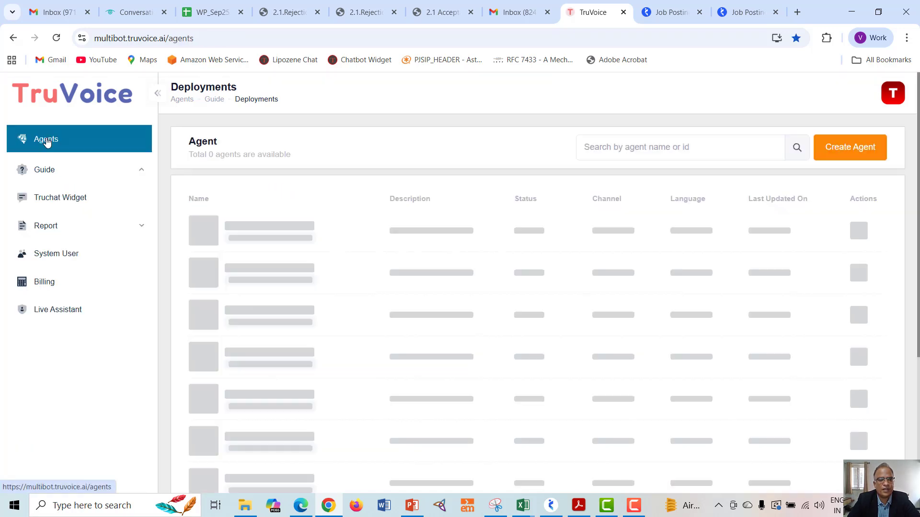
pyautogui.click(860, 153)
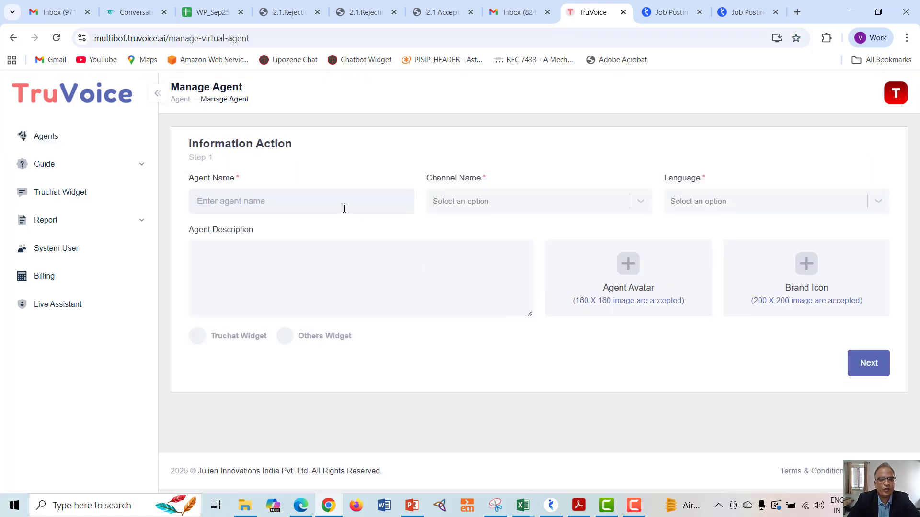
pyautogui.write('D')
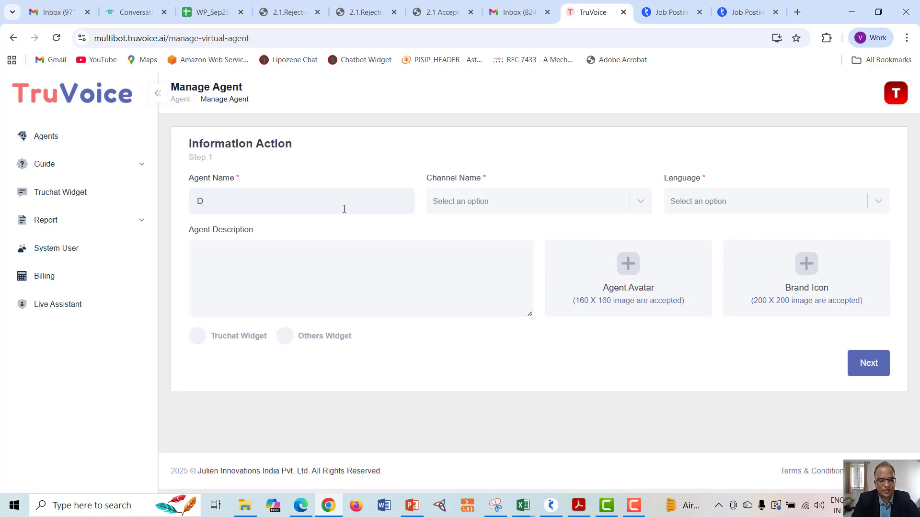
pyautogui.write('emo_Agent')
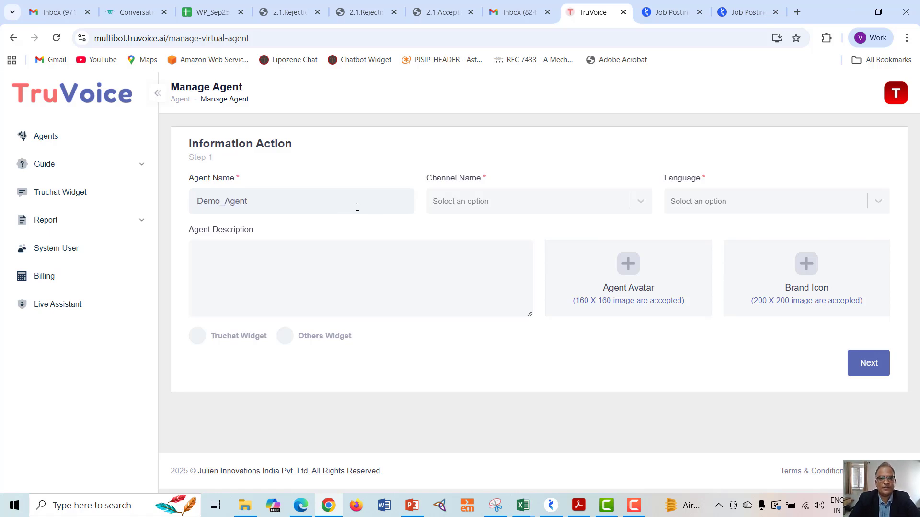
# Set the agent's channel to Chat and its language to English.
pyautogui.click(522, 210)
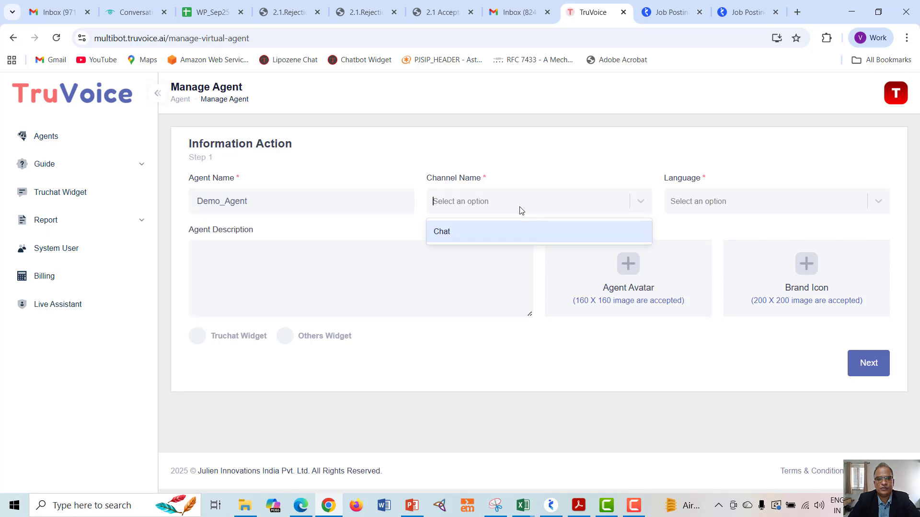
pyautogui.click(472, 238)
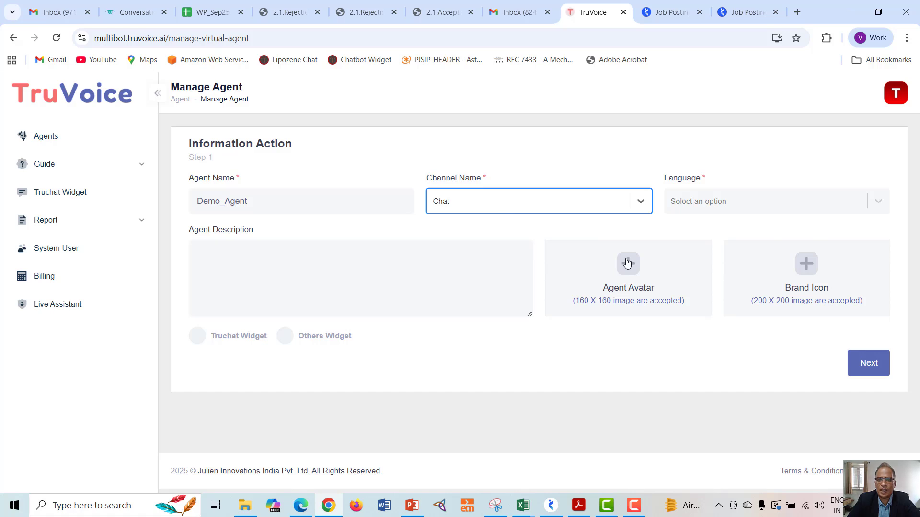
pyautogui.click(773, 205)
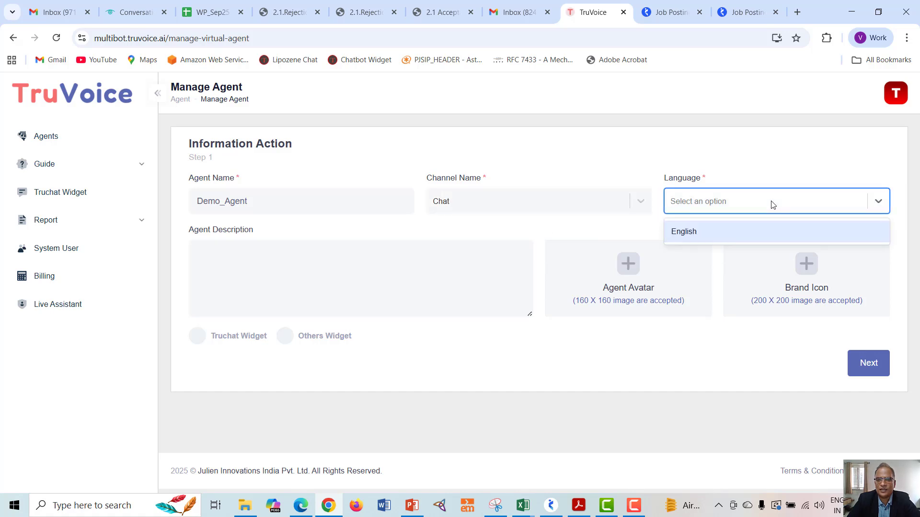
pyautogui.click(691, 237)
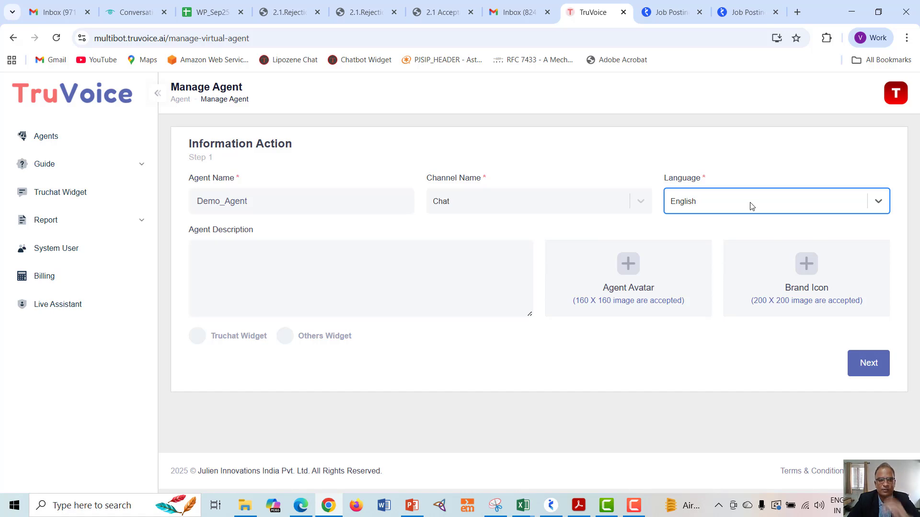
# Enter the agent description "This is a demo Agent for you.".
pyautogui.click(391, 284)
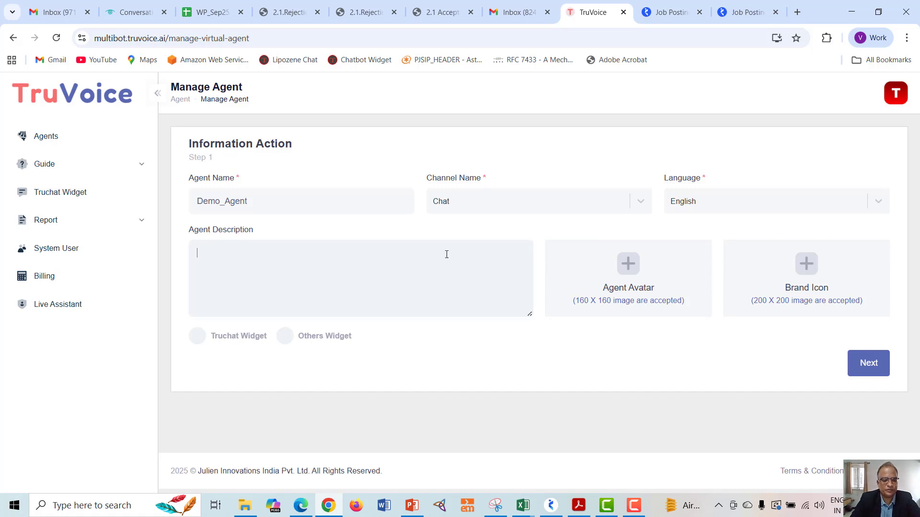
pyautogui.write('This is a demo ')
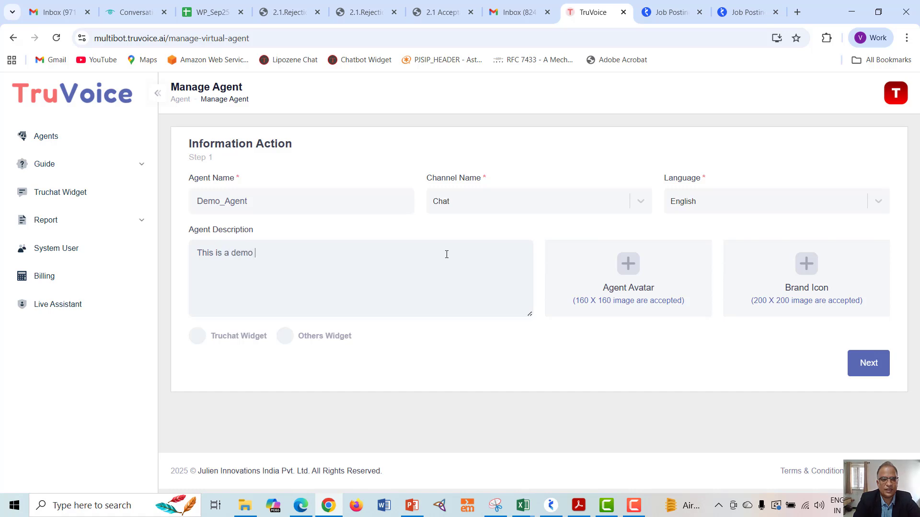
pyautogui.write('Agent for you.')
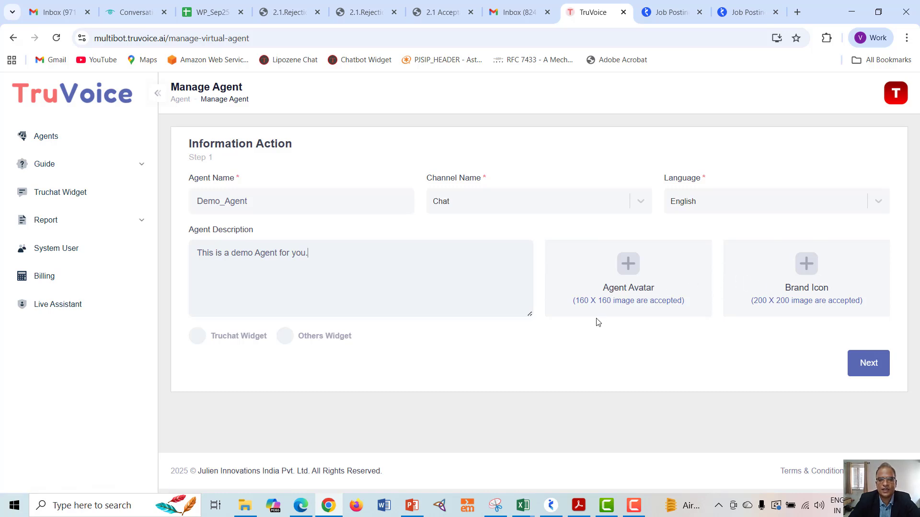
# Choose Truchat Widget for the agent and highlight its full embed script for inspection.
pyautogui.click(200, 342)
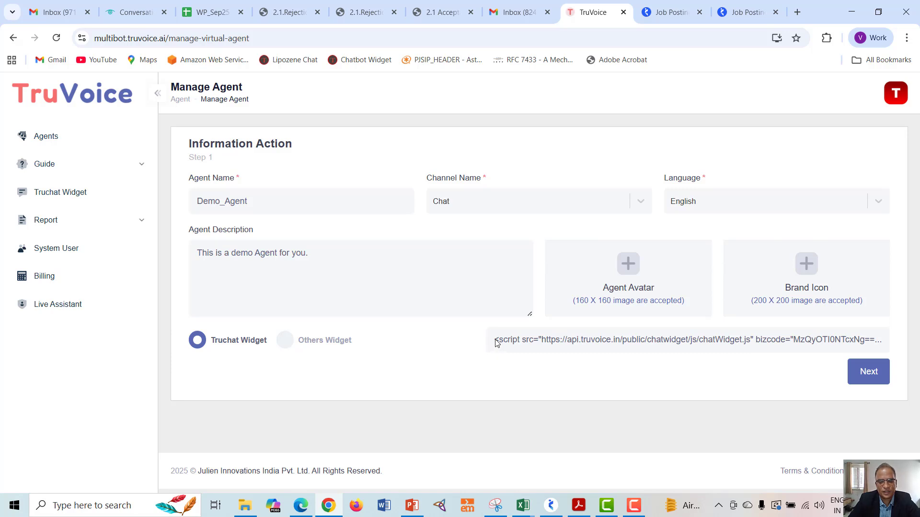
pyautogui.moveTo(495, 341); pyautogui.dragTo(895, 344)
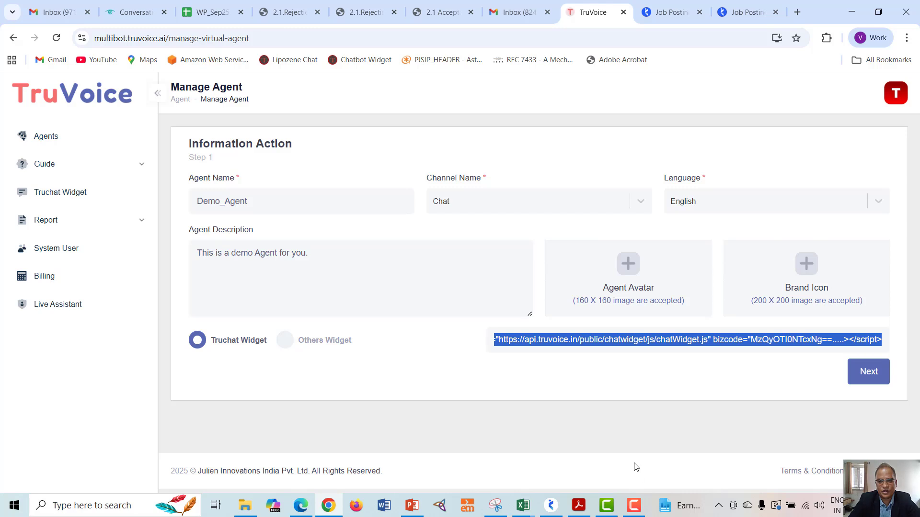
pyautogui.click(618, 430)
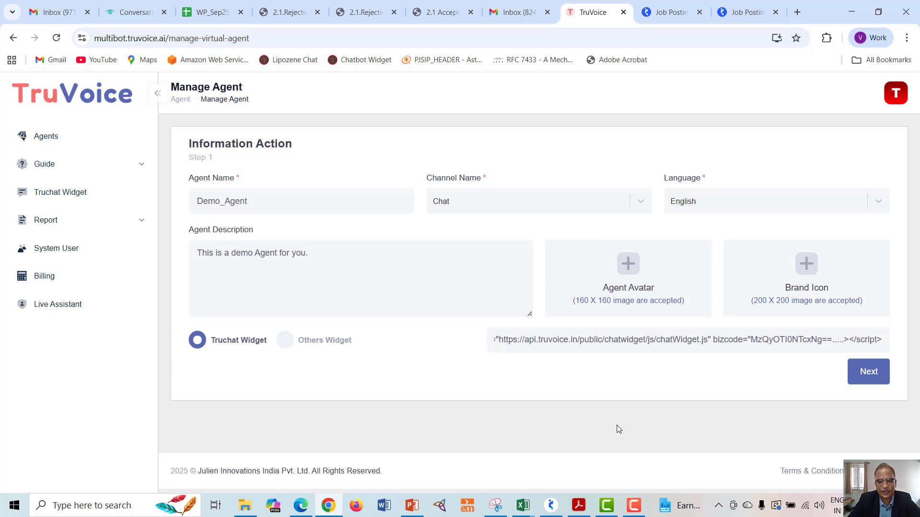
# View the Others Widget option, return to Truchat Widget and try to submit the agent information.
pyautogui.click(286, 342)
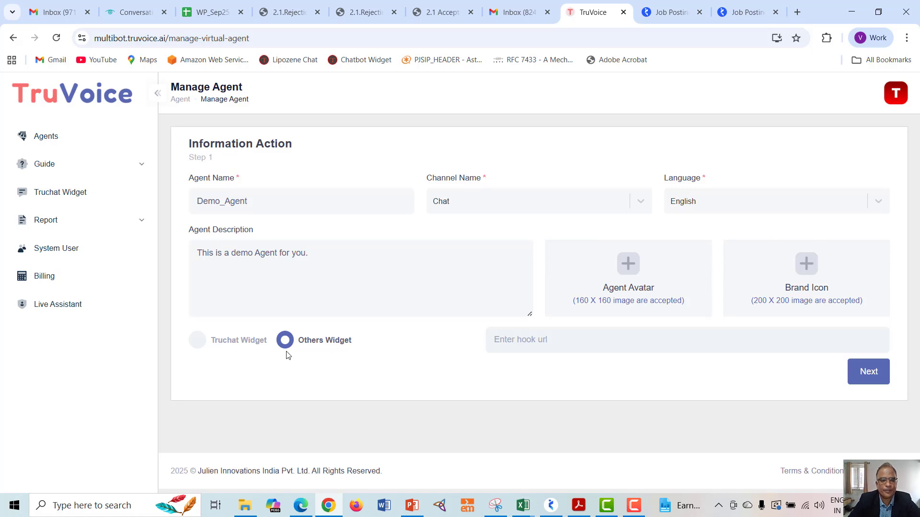
pyautogui.click(197, 342)
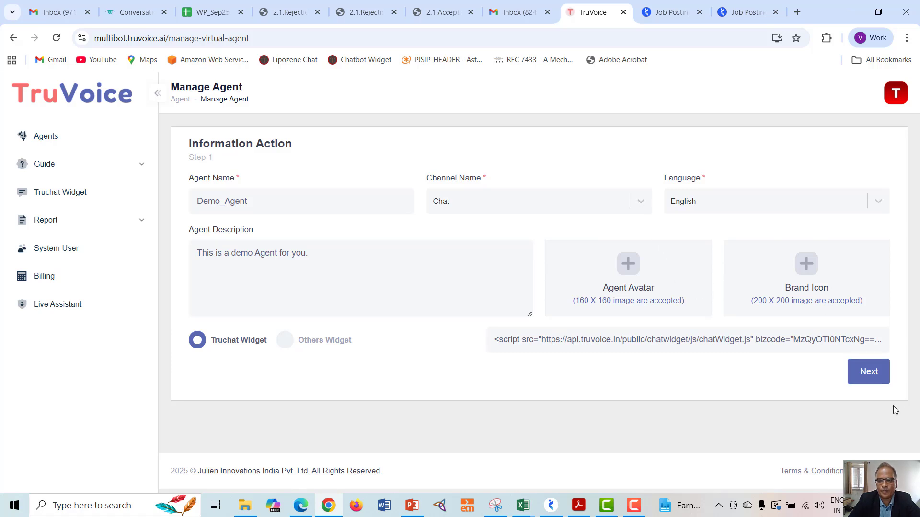
pyautogui.click(869, 373)
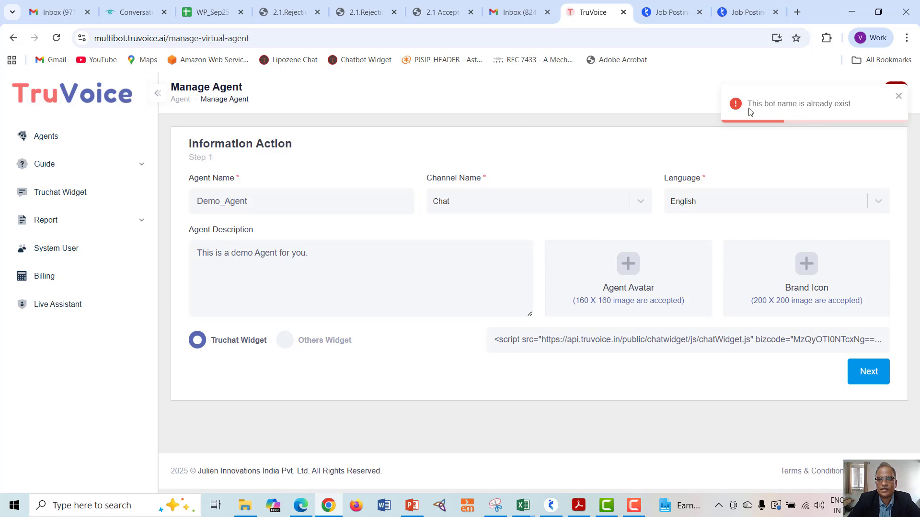
# Change the agent name to Demo_Agent10 and submit the agent information to continue to step 2.
pyautogui.click(247, 203)
pyautogui.write('10')
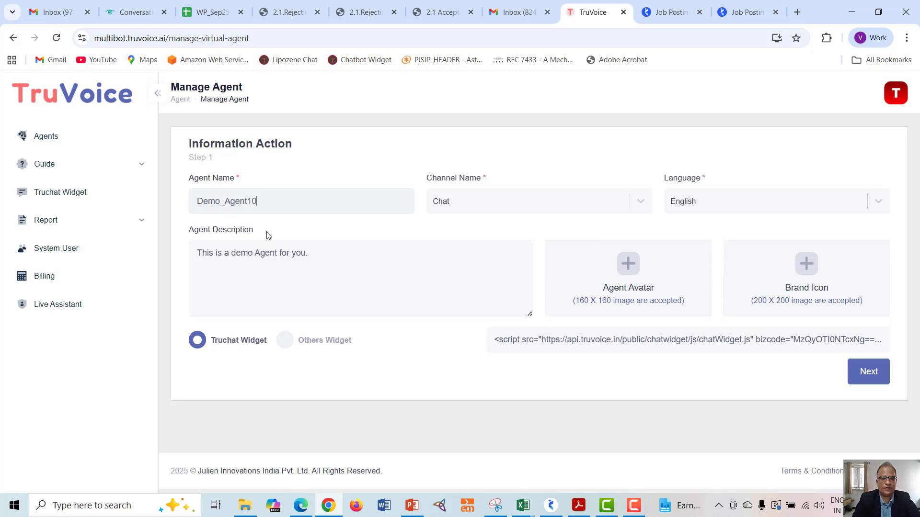
pyautogui.click(873, 376)
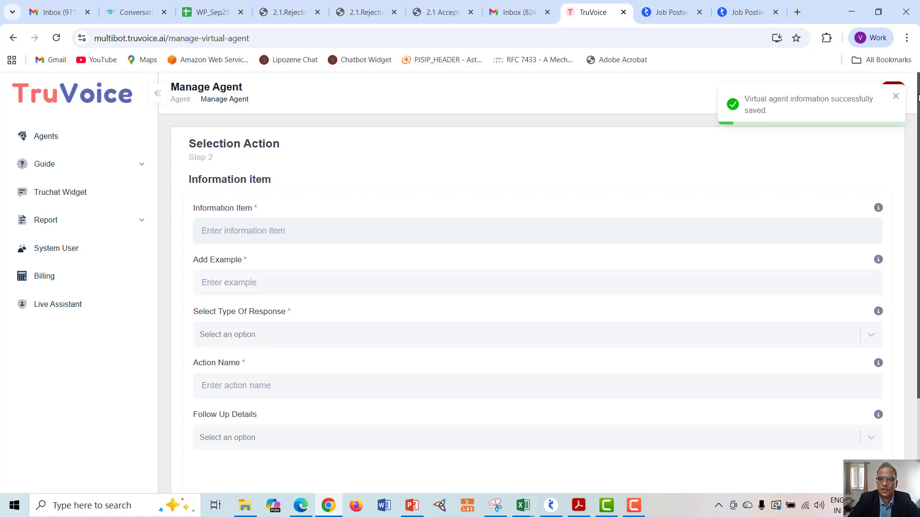
pyautogui.moveTo(918, 95)
pyautogui.mouseDown()
pyautogui.moveTo(918, 203)
pyautogui.moveTo(918, 91)
pyautogui.mouseUp()
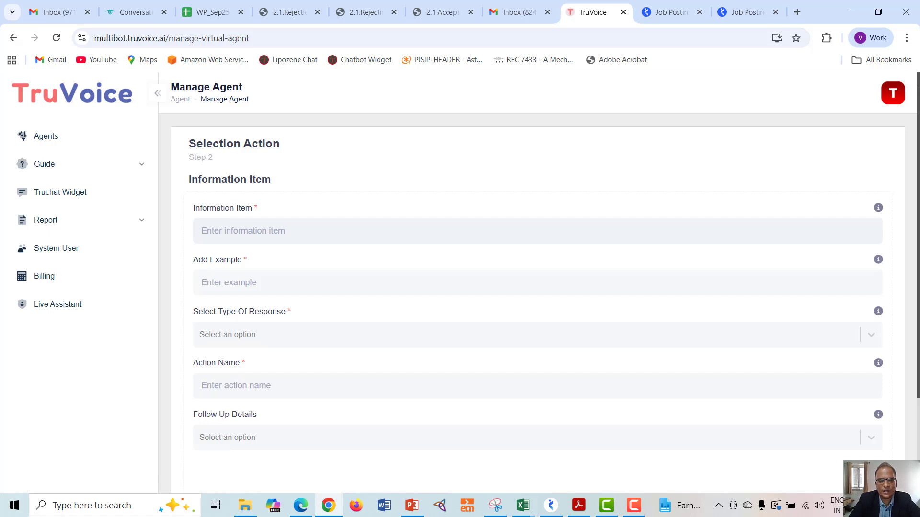
pyautogui.click(404, 237)
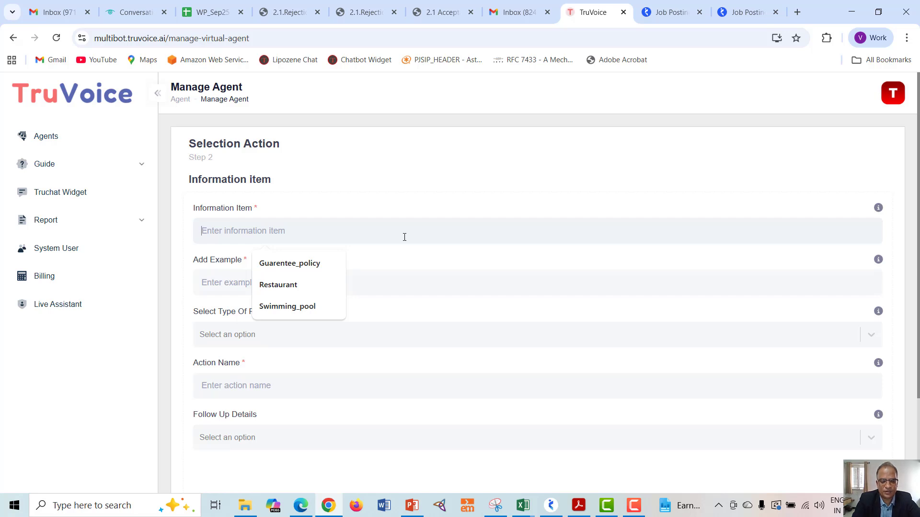
pyautogui.write('Gu')
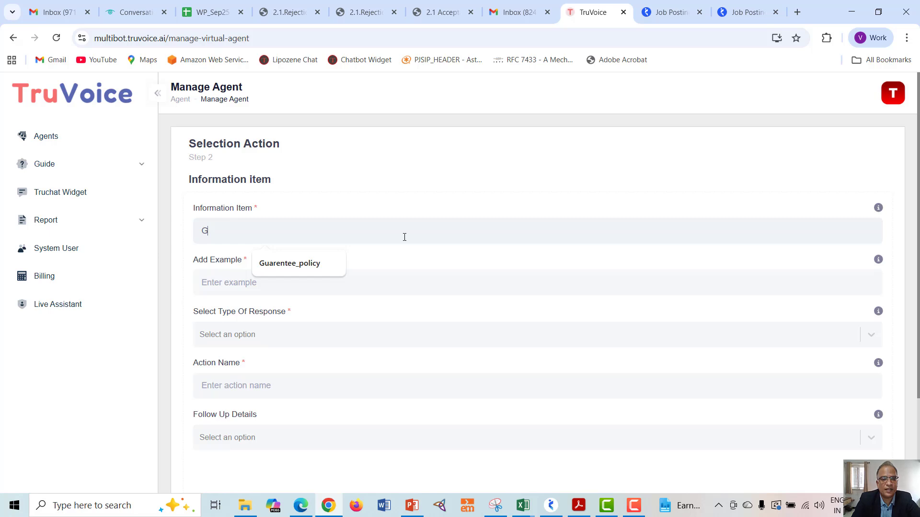
pyautogui.press('BackSpace')
pyautogui.write('What_is_')
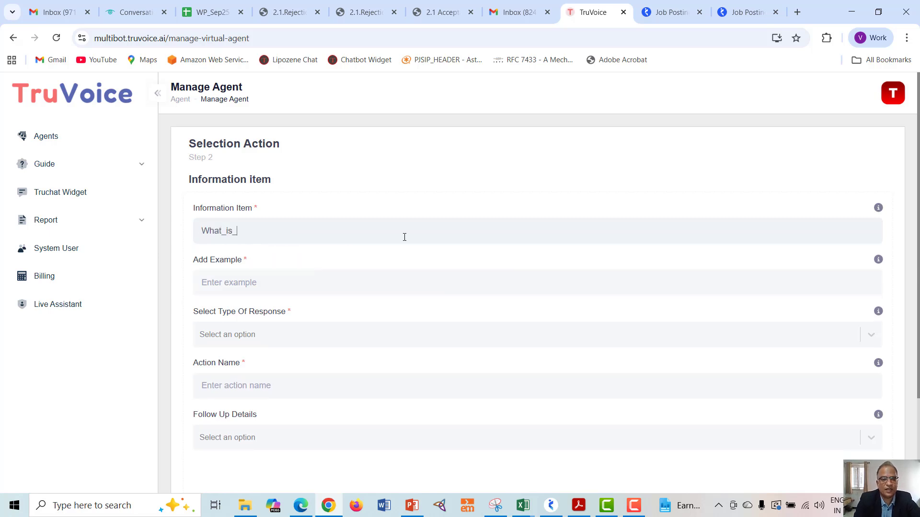
pyautogui.write('the_ren')
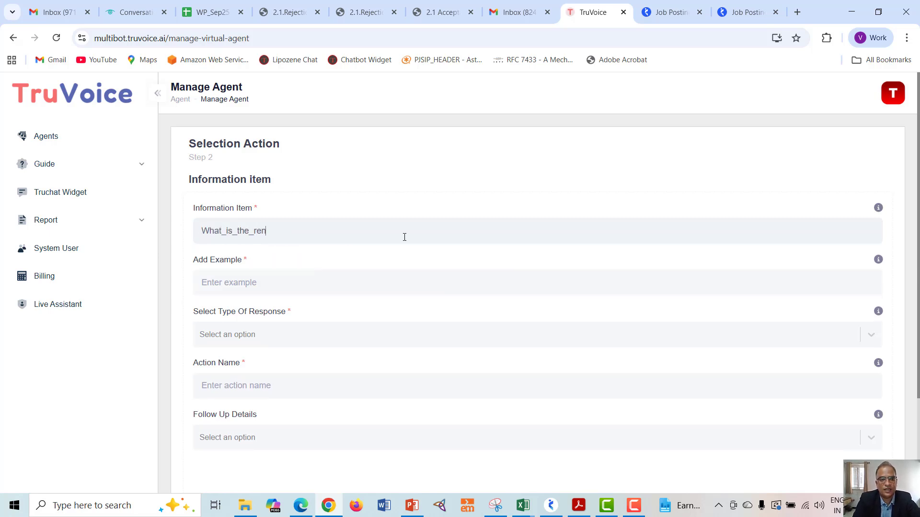
pyautogui.press('BackSpace')
pyautogui.press('BackSpace')
pyautogui.press('BackSpace')
pyautogui.press('BackSpace')
pyautogui.press('BackSpace')
pyautogui.press('BackSpace')
pyautogui.press('BackSpace')
pyautogui.press('BackSpace')
pyautogui.press('BackSpace')
pyautogui.press('BackSpace')
pyautogui.press('BackSpace')
pyautogui.press('BackSpace')
pyautogui.press('BackSpace')
pyautogui.press('BackSpace')
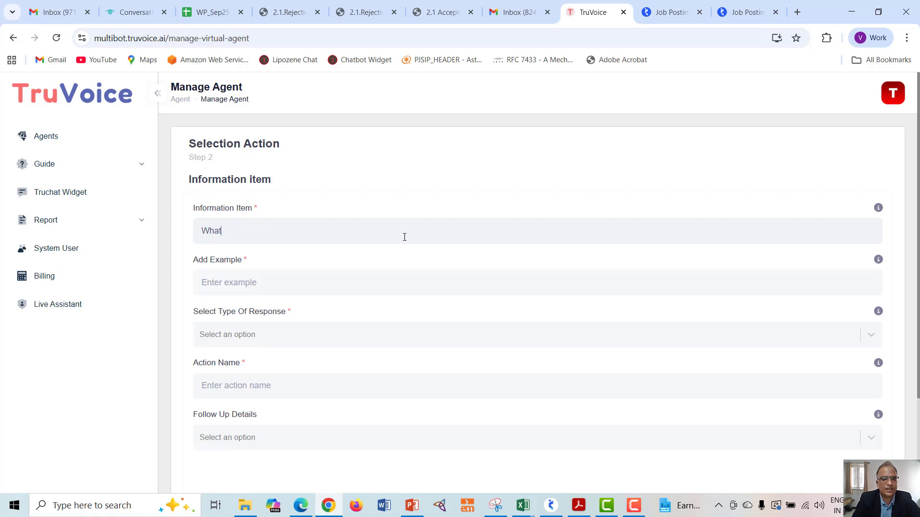
# Enter Renewal_policy as the name of the information item.
pyautogui.write('Ren')
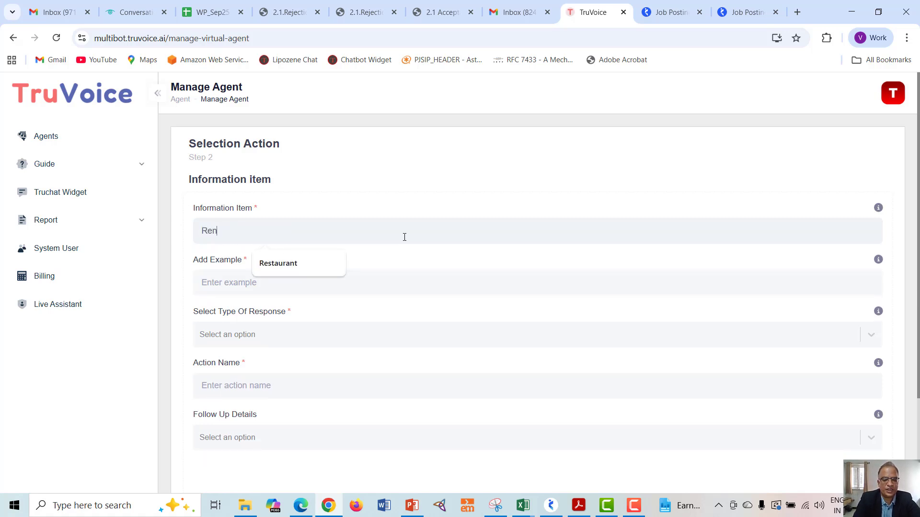
pyautogui.write('ewal')
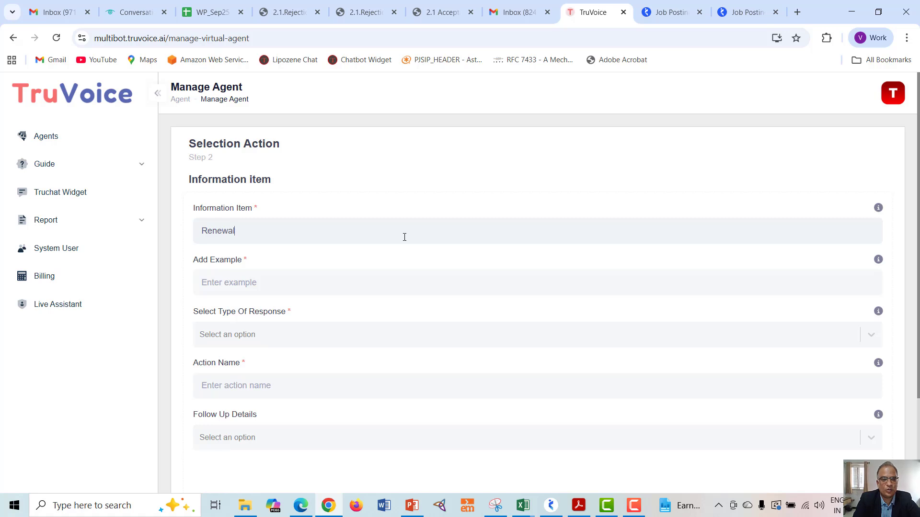
pyautogui.write('_policy')
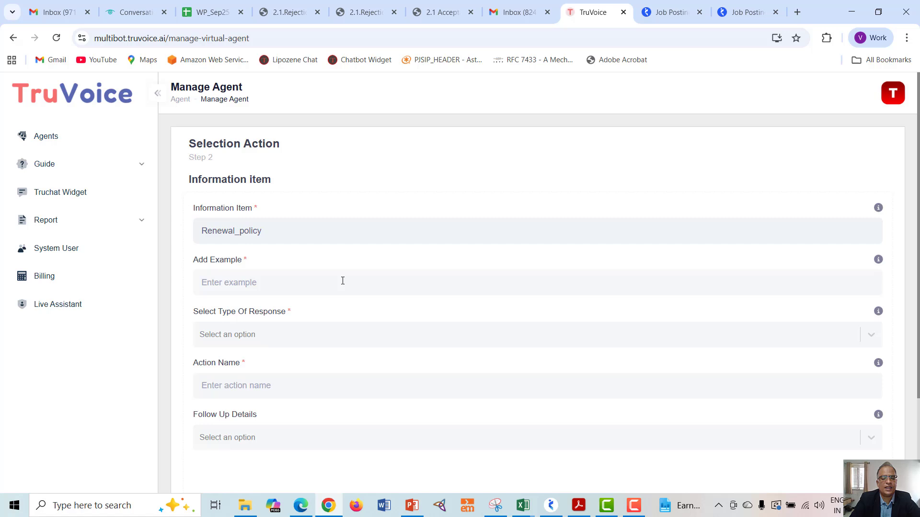
# Enter "What is your renewal policy?" as the example for the Renewal_policy information item.
pyautogui.click(342, 281)
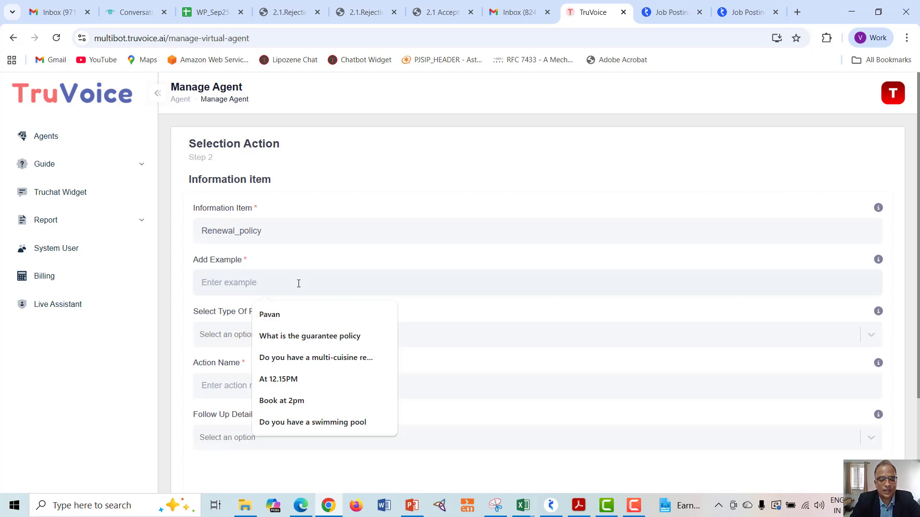
pyautogui.write('What is th')
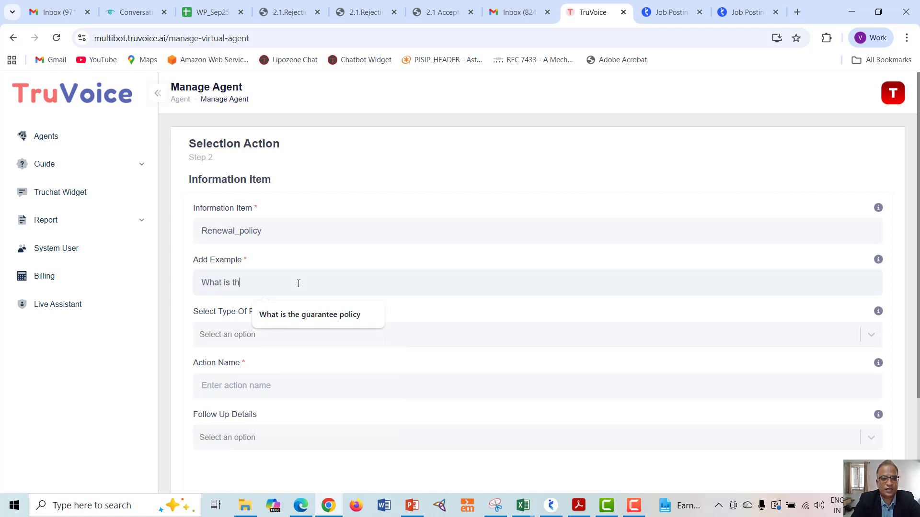
pyautogui.press('BackSpace')
pyautogui.write('your rev')
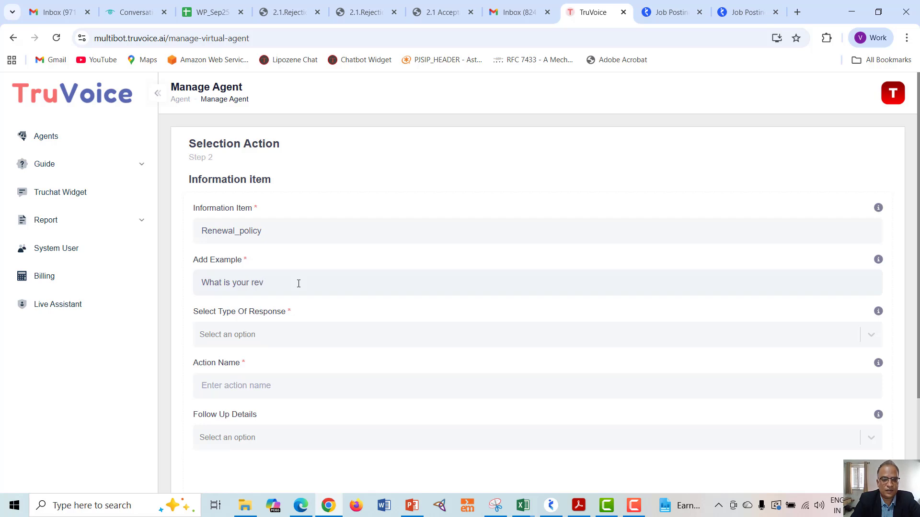
pyautogui.press('BackSpace')
pyautogui.write('newal polic')
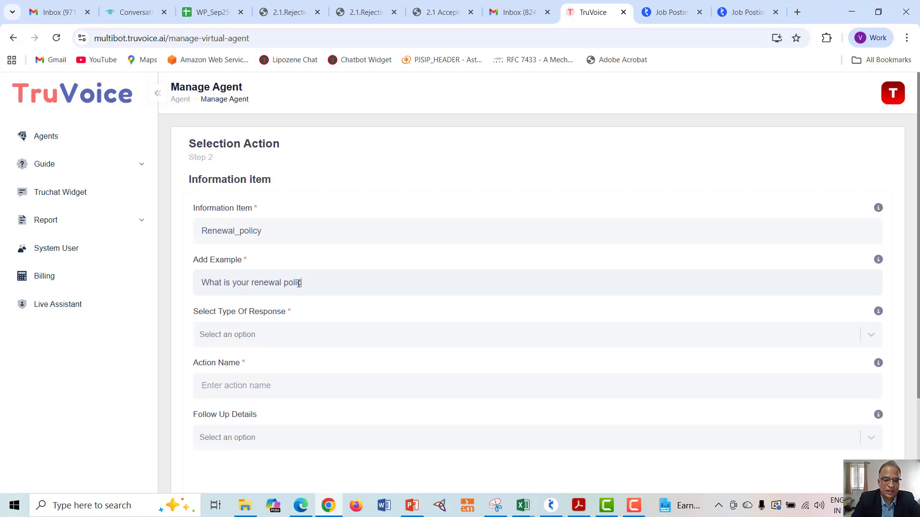
pyautogui.write('y')
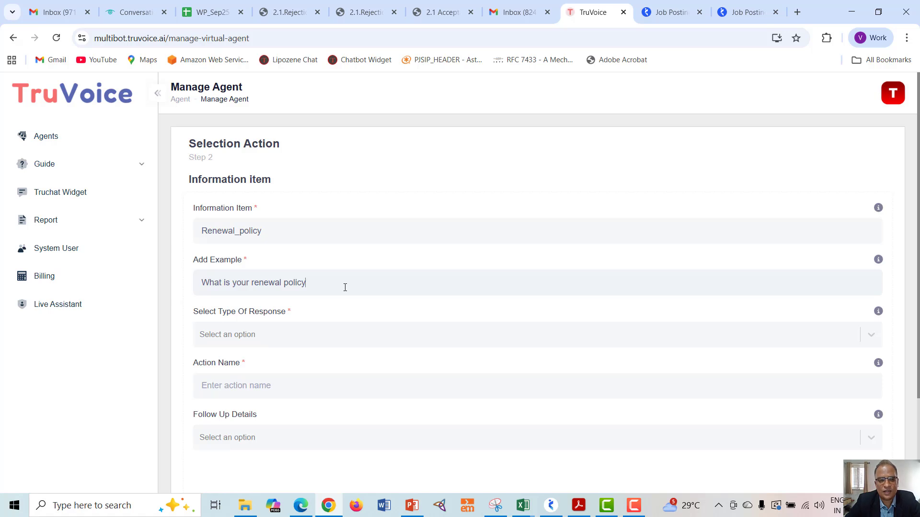
pyautogui.write('?')
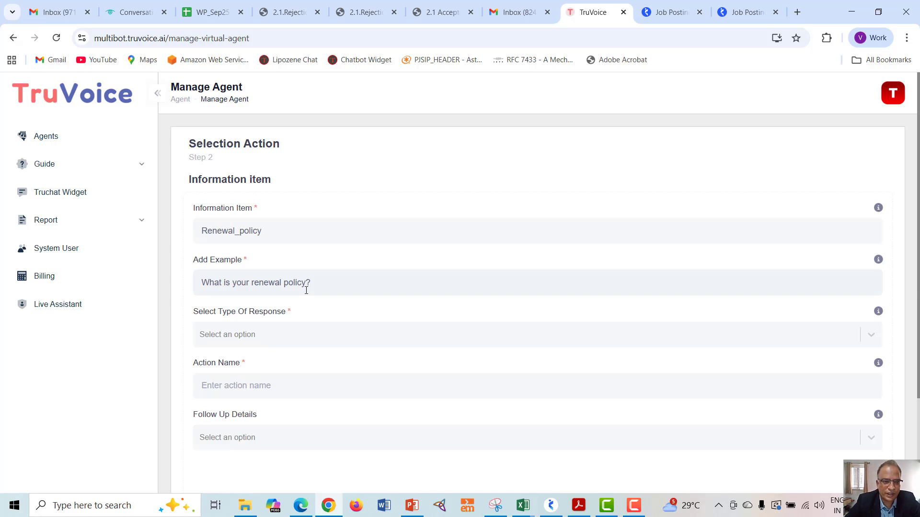
# Set the information item's type of response to Static Response.
pyautogui.click(293, 339)
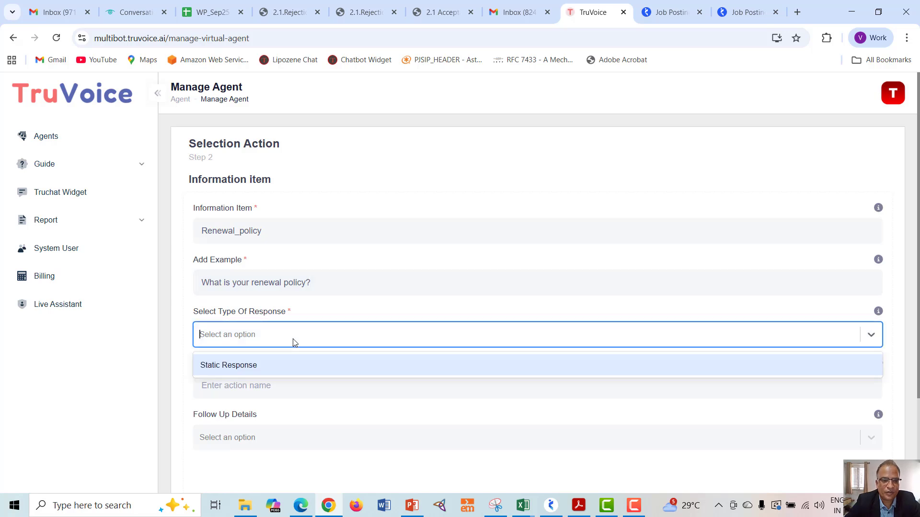
pyautogui.click(257, 367)
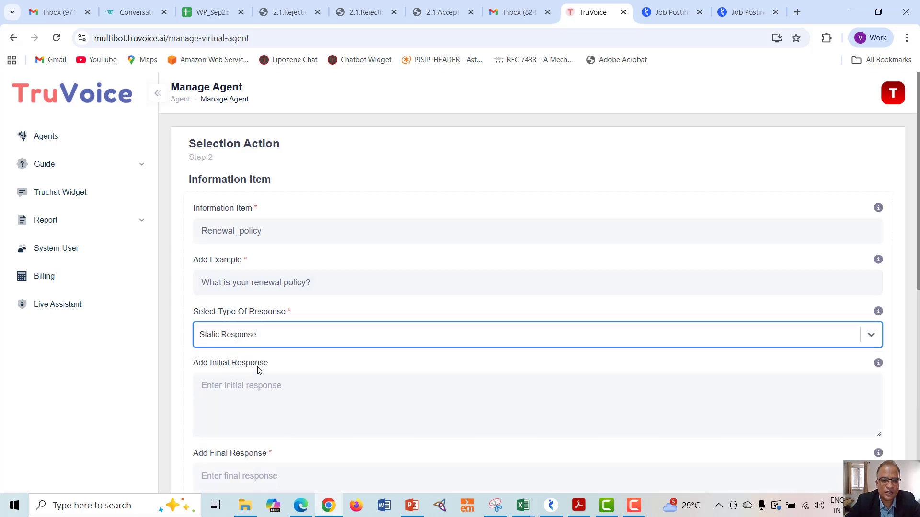
pyautogui.click(265, 401)
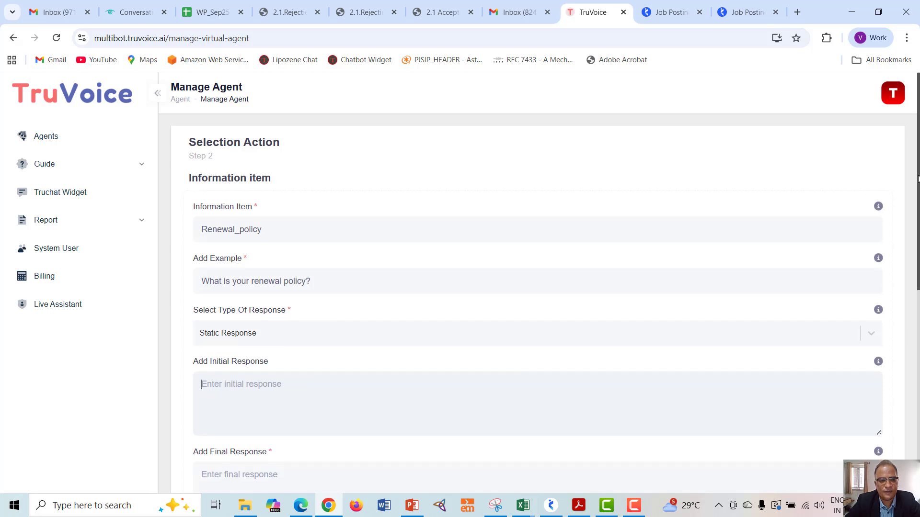
pyautogui.scroll(-3, 802, 247)
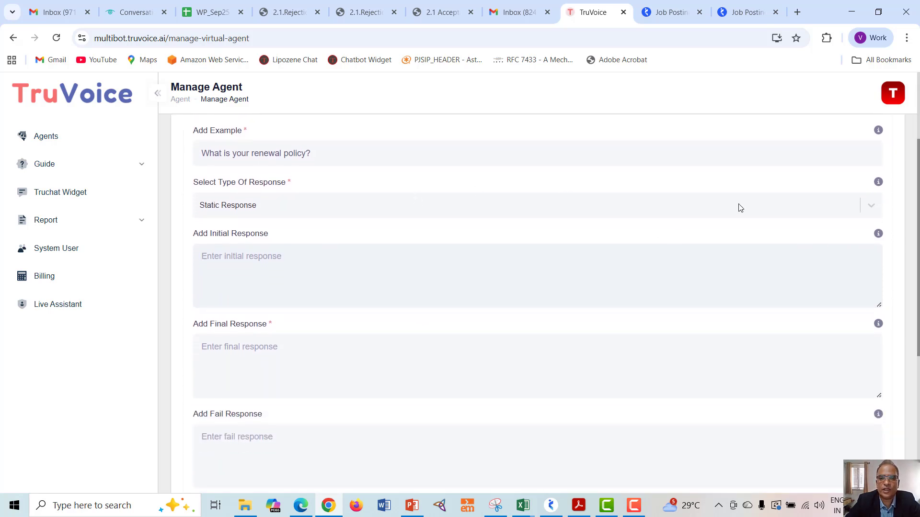
pyautogui.click(871, 205)
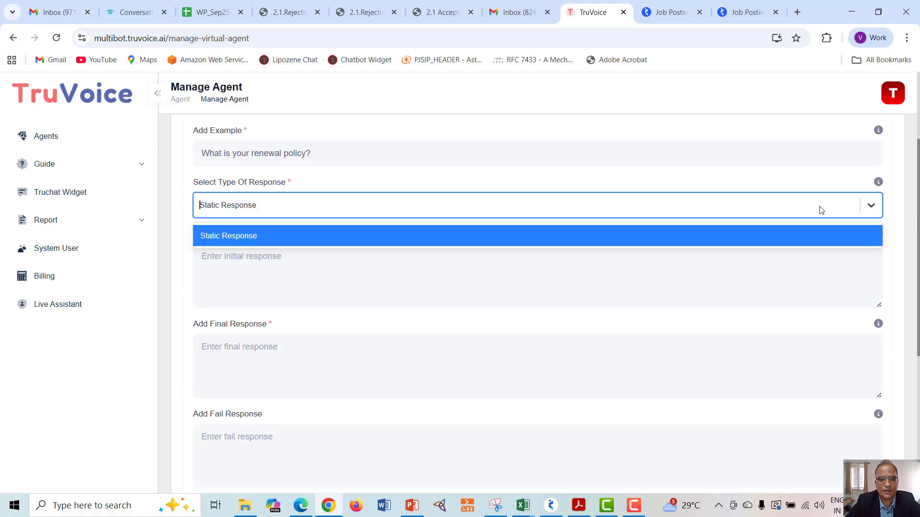
pyautogui.click(370, 245)
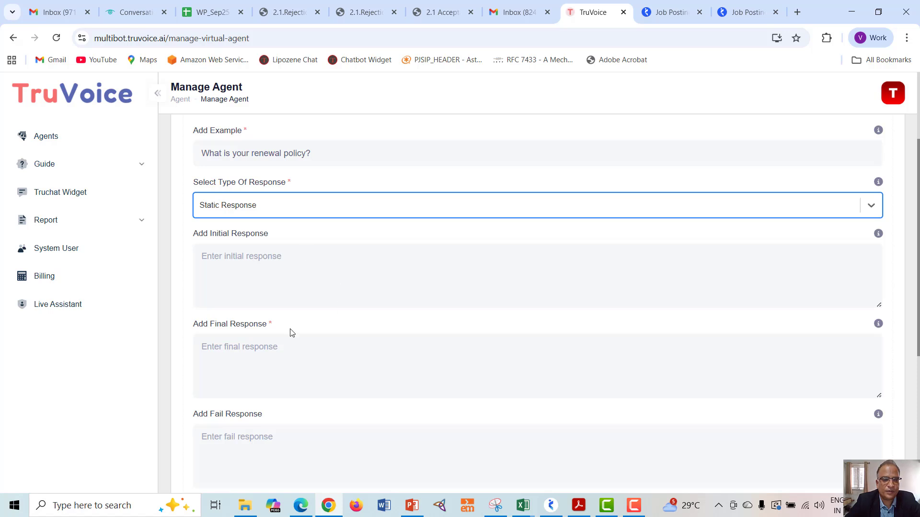
# Begin the final response with the text "The renewal policy is that you can renew by".
pyautogui.click(281, 354)
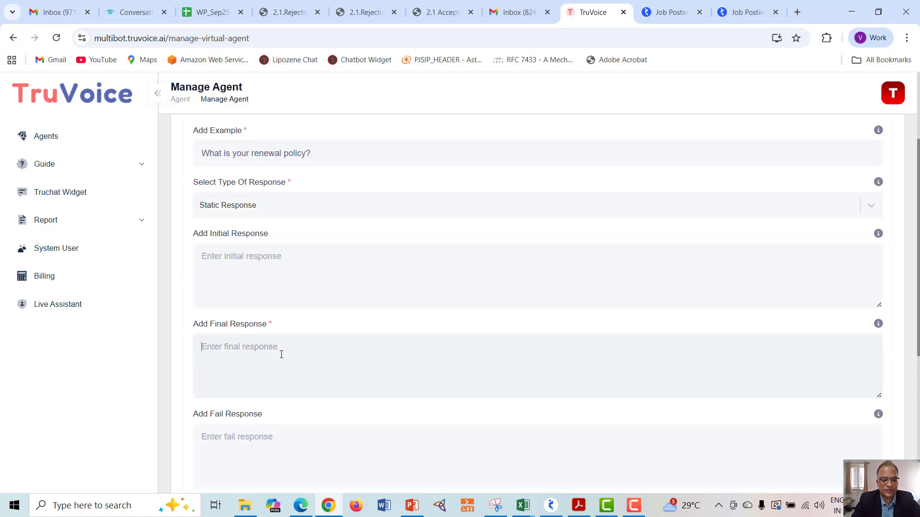
pyautogui.write('The r')
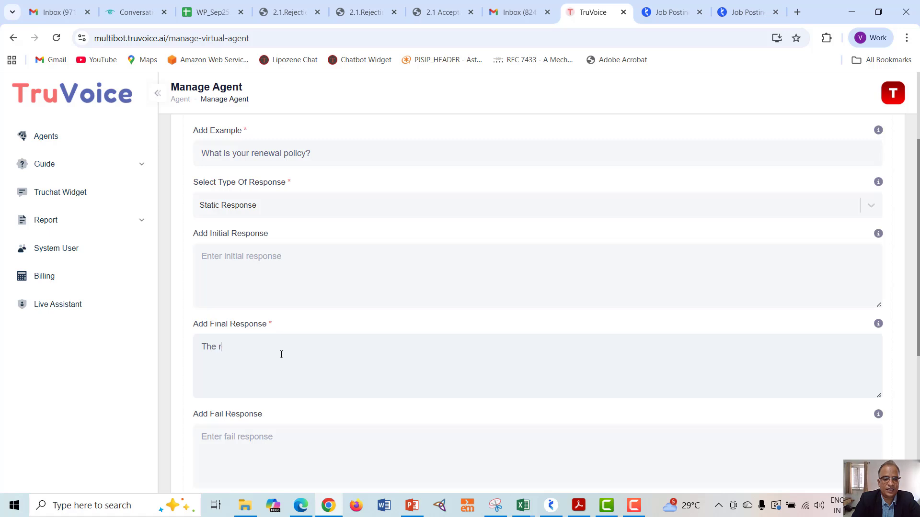
pyautogui.write('enewal poicy')
pyautogui.press('BackSpace')
pyautogui.press('BackSpace')
pyautogui.press('BackSpace')
pyautogui.write('li')
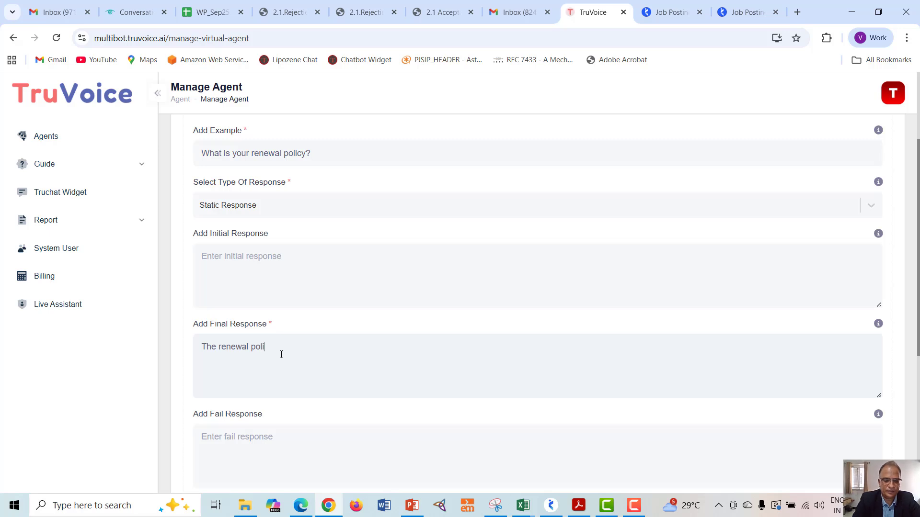
pyautogui.write('cy is that you can ren')
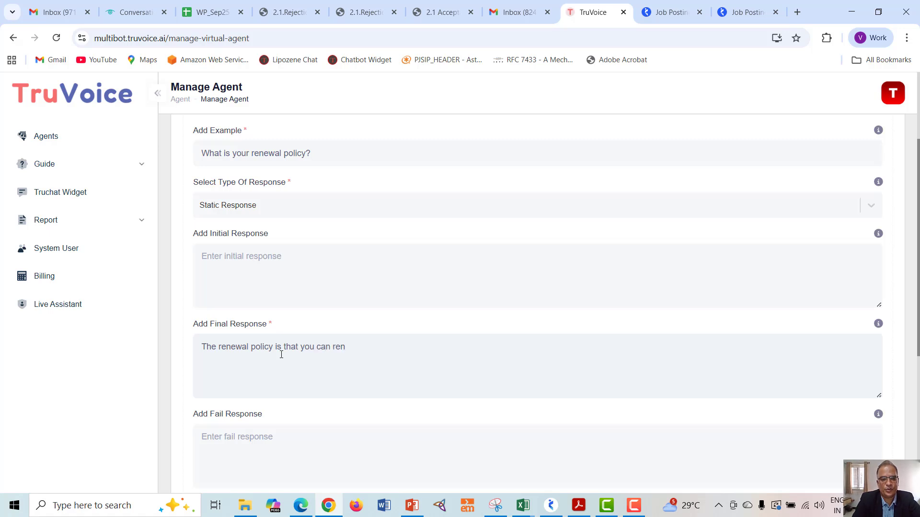
pyautogui.write('ew be')
pyautogui.write('f')
pyautogui.press('BackSpace')
pyautogui.press('BackSpace')
pyautogui.press('BackSpace')
pyautogui.write('by')
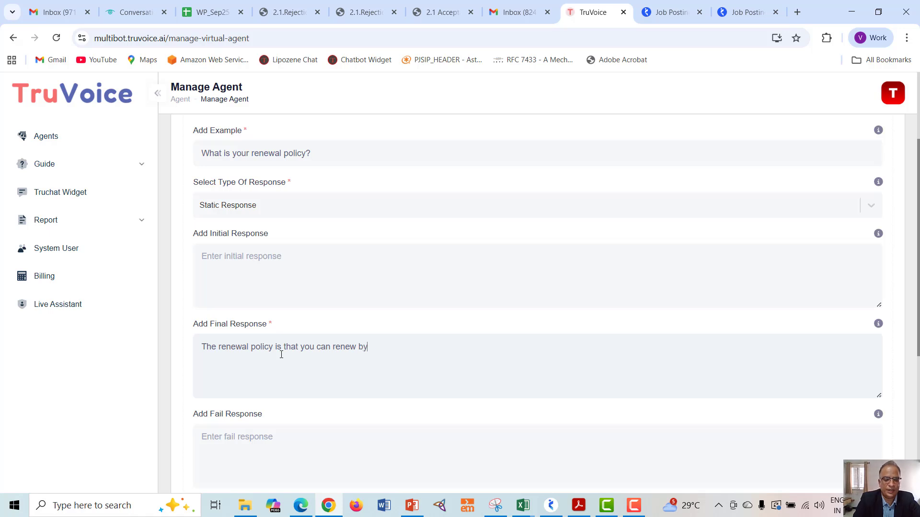
# Complete the final response with "15 days after the elapse of your policy by reaching out to us at so so number or email.".
pyautogui.write(' 15 days ')
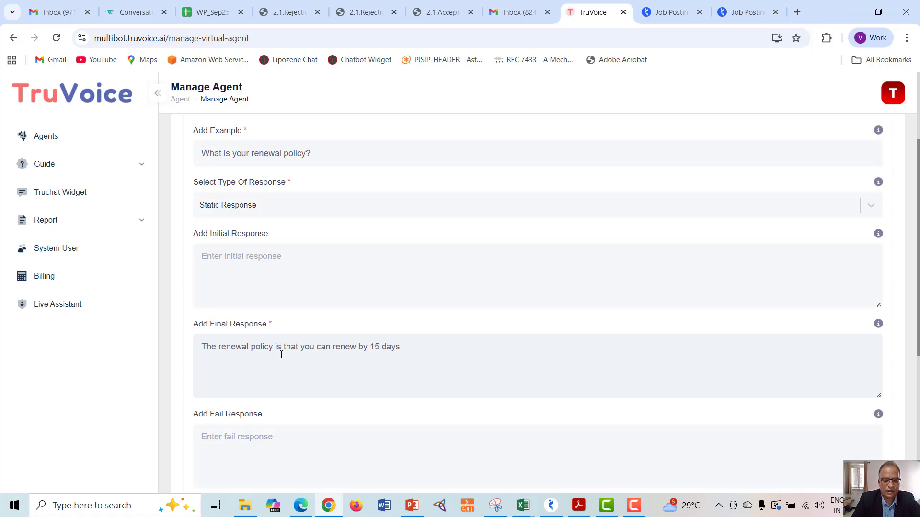
pyautogui.write('after the elapse of ')
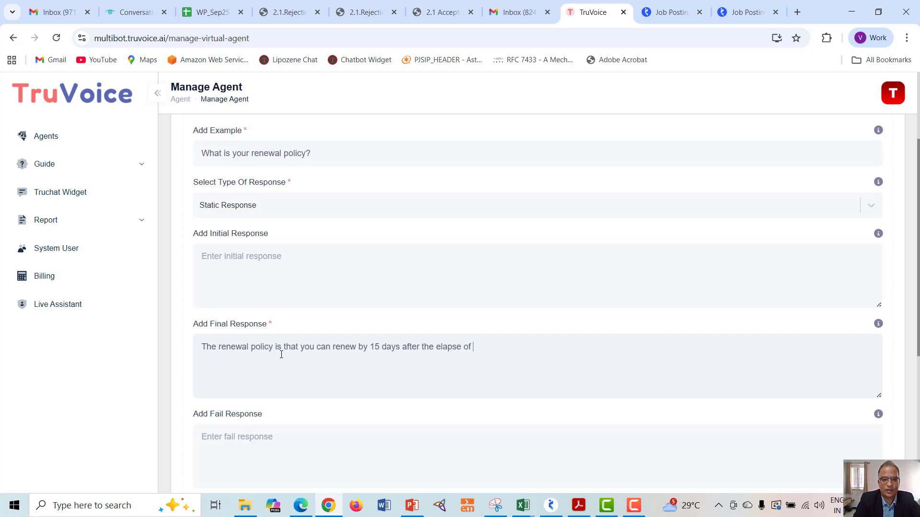
pyautogui.write('your policy by reach')
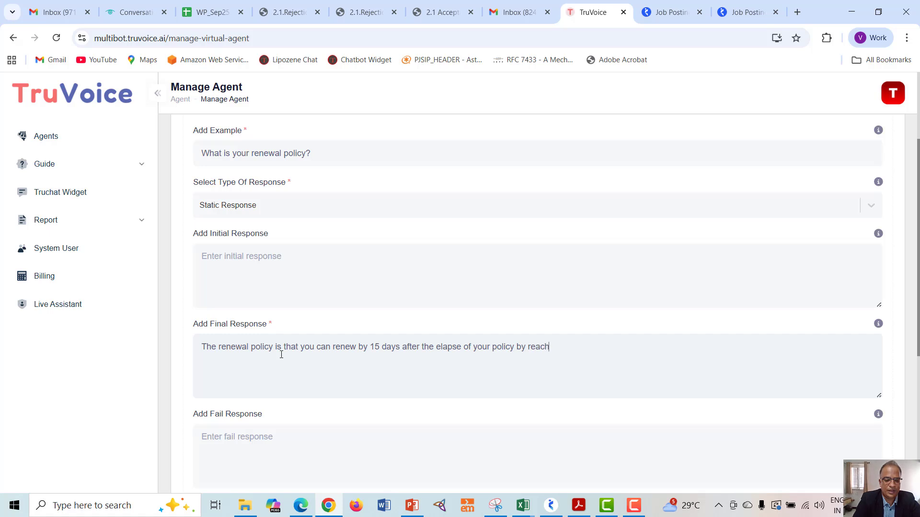
pyautogui.write('ing out t')
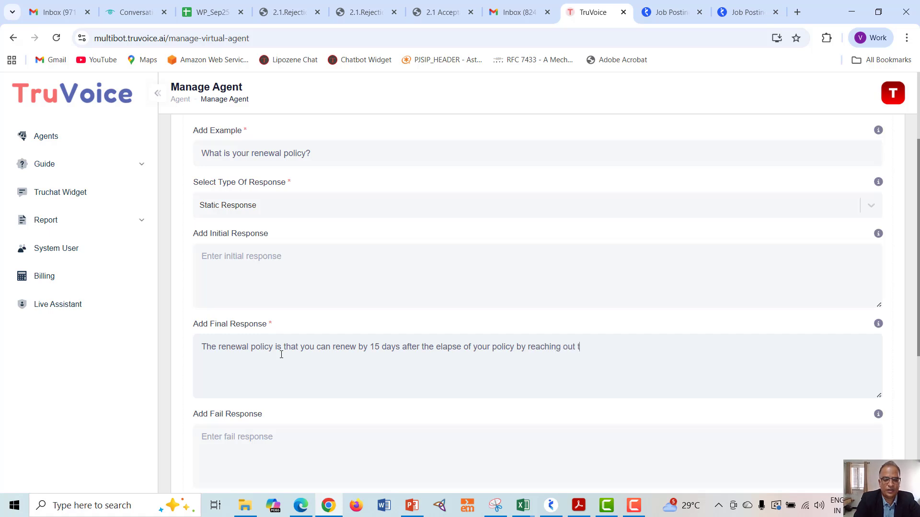
pyautogui.write('o us at ')
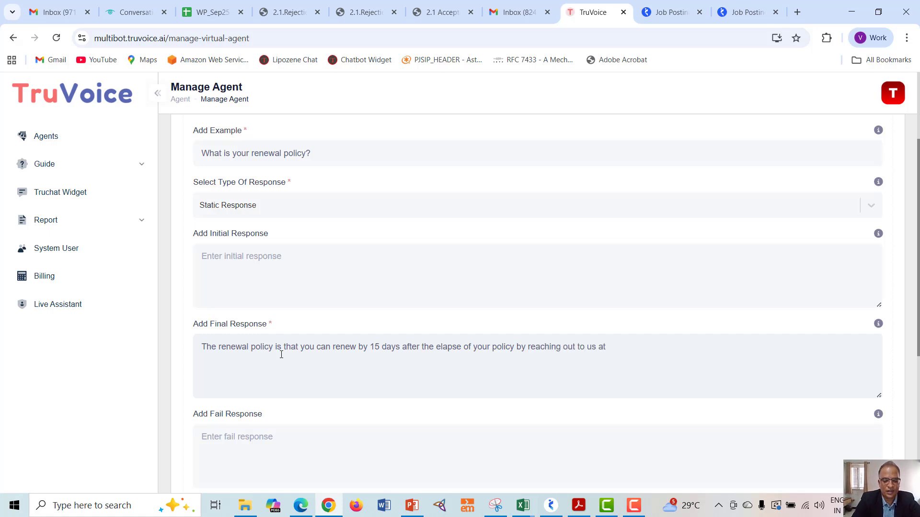
pyautogui.write('so so number or email.')
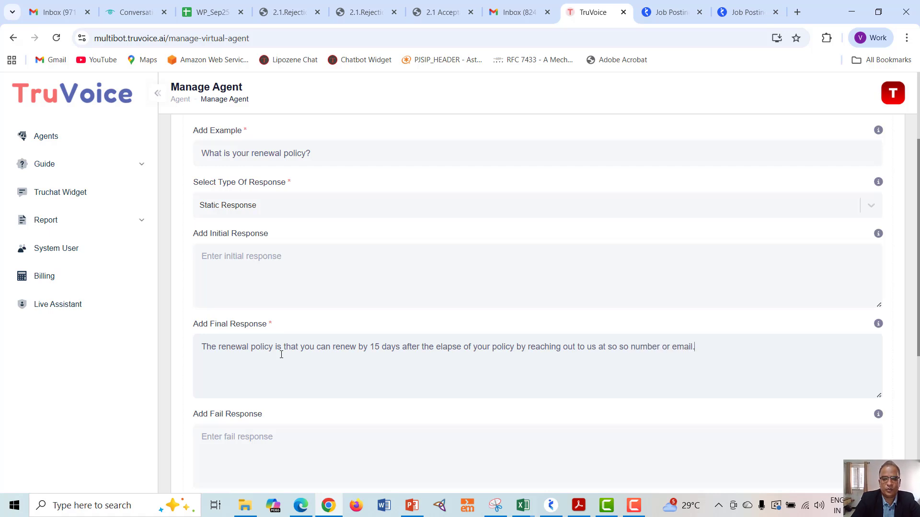
# Enter "Ok, let me tell you about it." as the initial response of the information item.
pyautogui.click(261, 270)
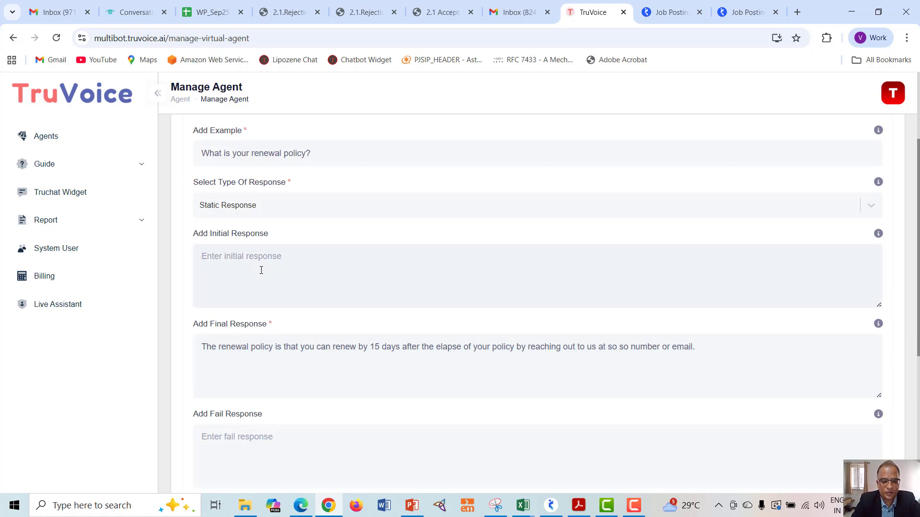
pyautogui.write('Ok, ')
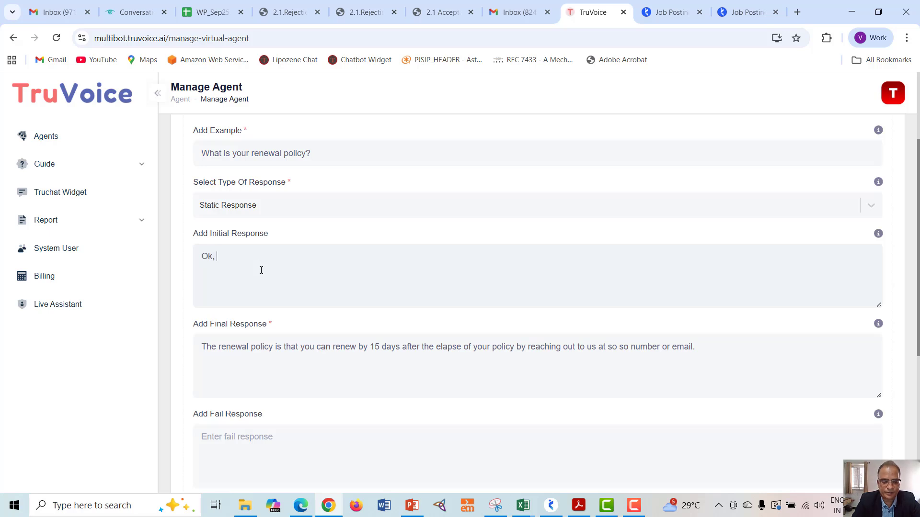
pyautogui.write('let')
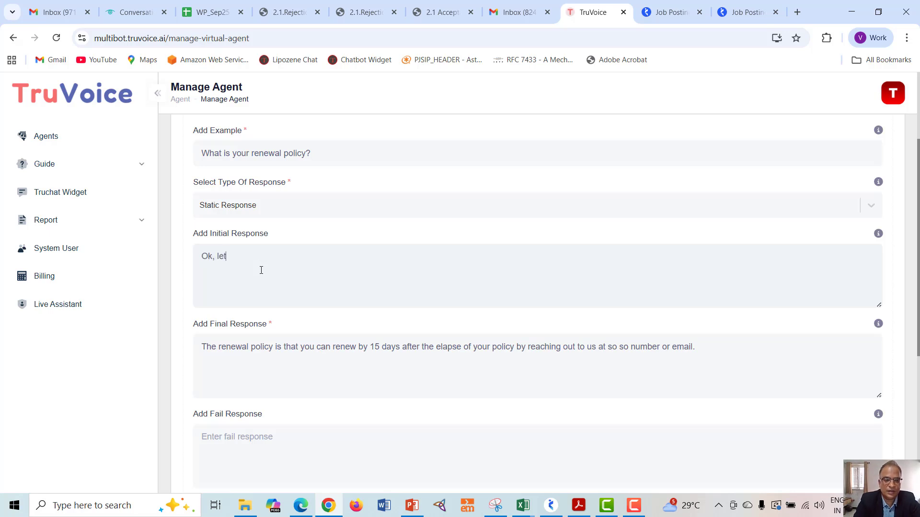
pyautogui.write(' me tell yo')
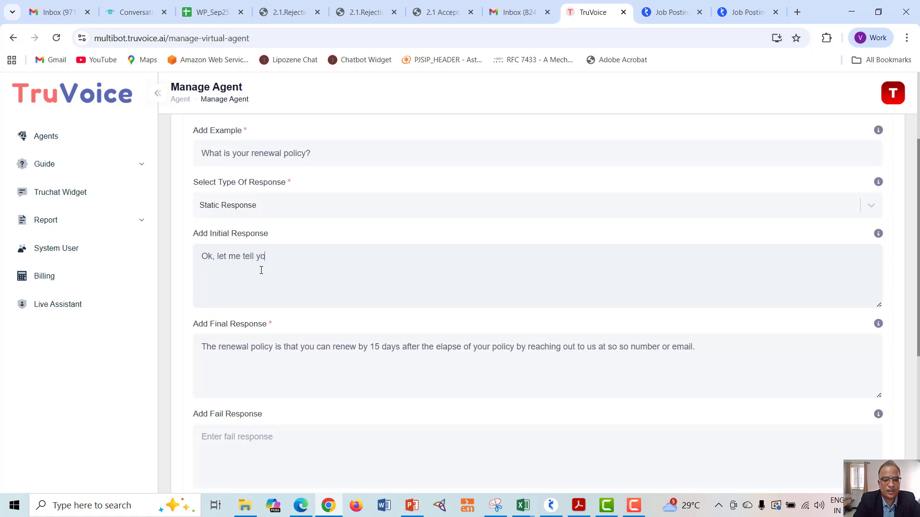
pyautogui.write('u about it.')
# Enter "Sorry, I did not get it. Can you please repeat for me" as the fail response of the information item.
pyautogui.click(328, 432)
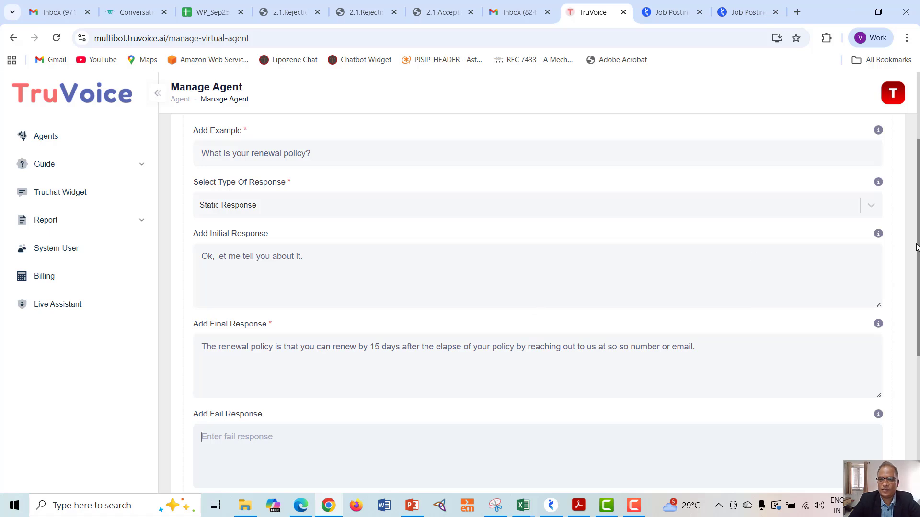
pyautogui.scroll(-2, 918, 253)
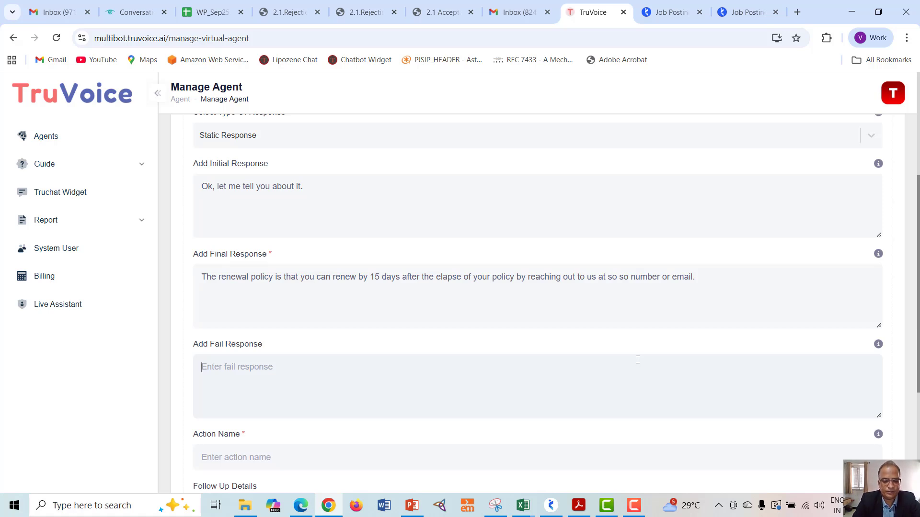
pyautogui.write('Sorry, I')
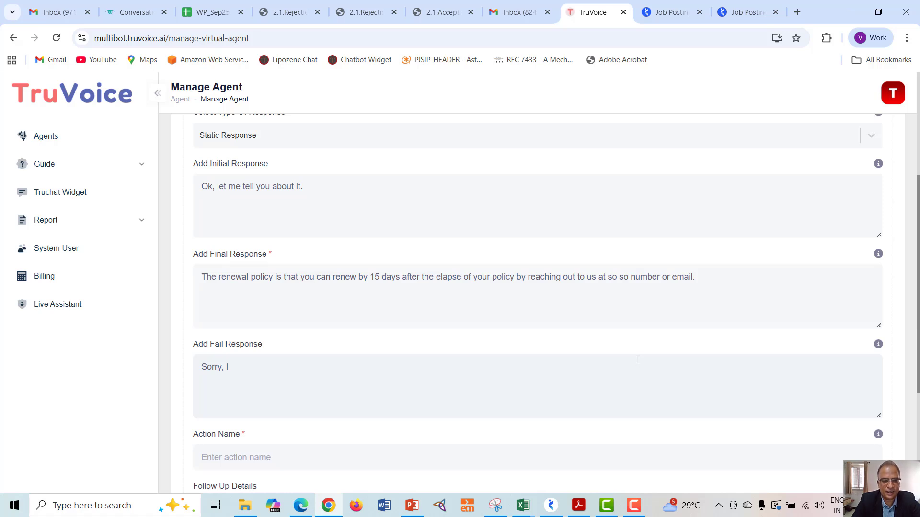
pyautogui.write('did not')
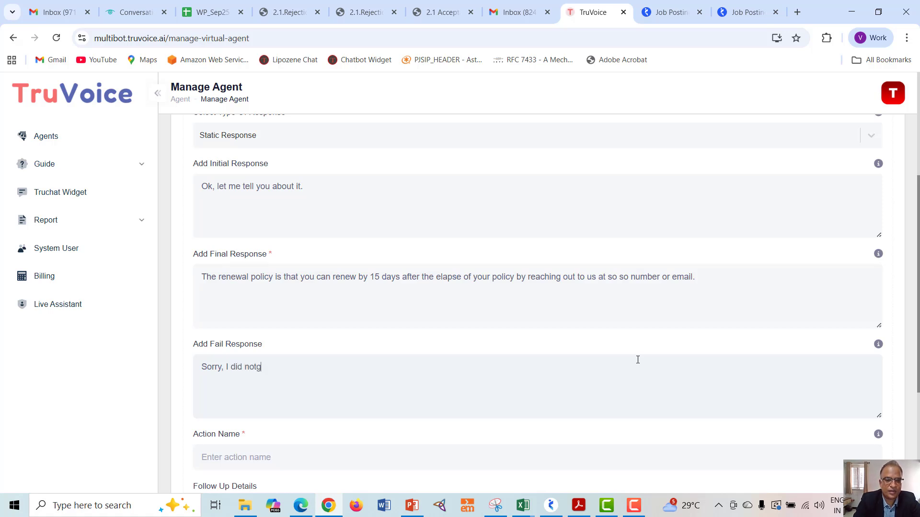
pyautogui.write(' get it')
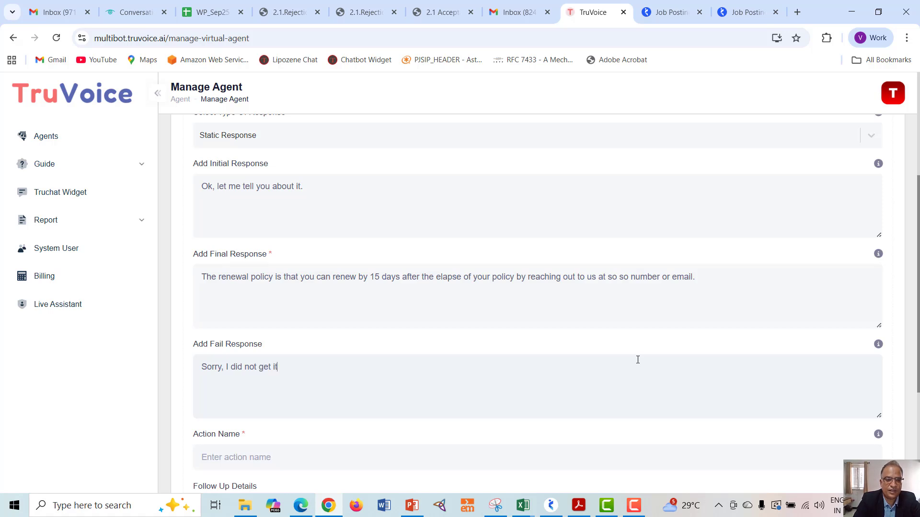
pyautogui.write('. Can y')
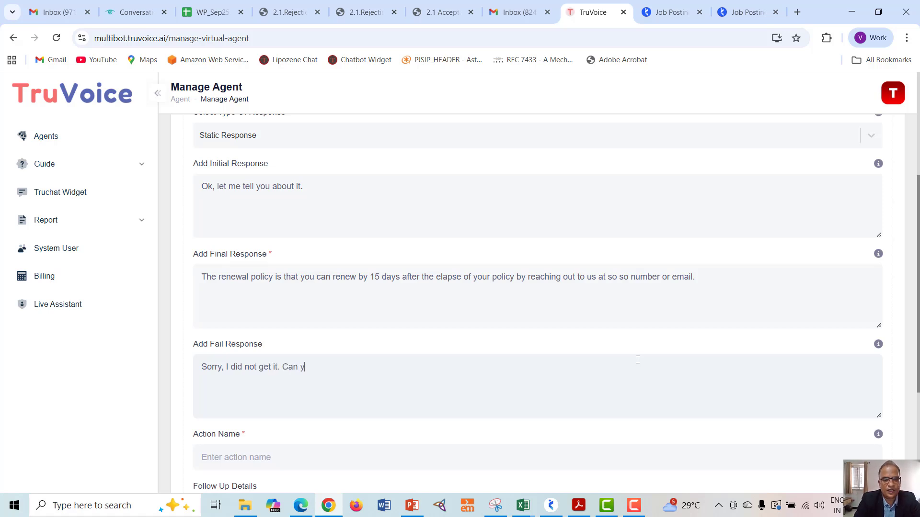
pyautogui.write('ou please repea')
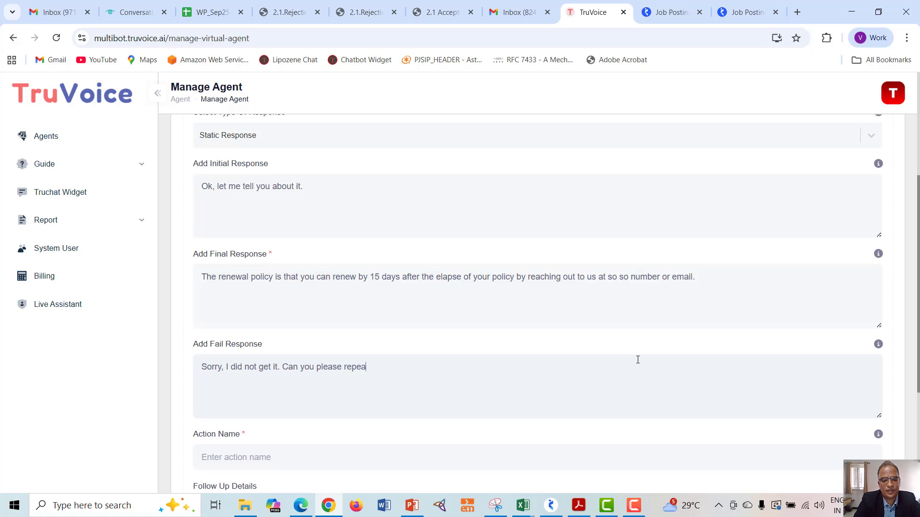
pyautogui.write('t for me')
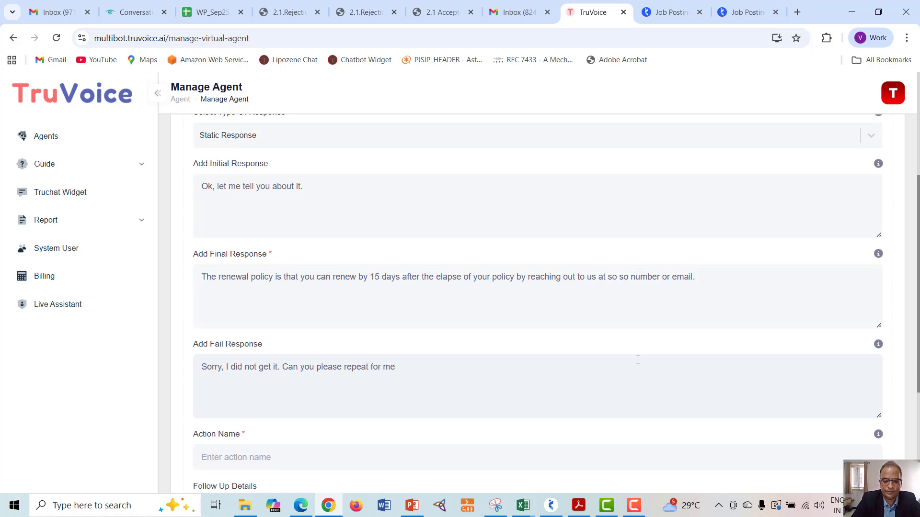
# Finish the fail response with a question mark and set the action name to Renewal_policy.
pyautogui.write('?')
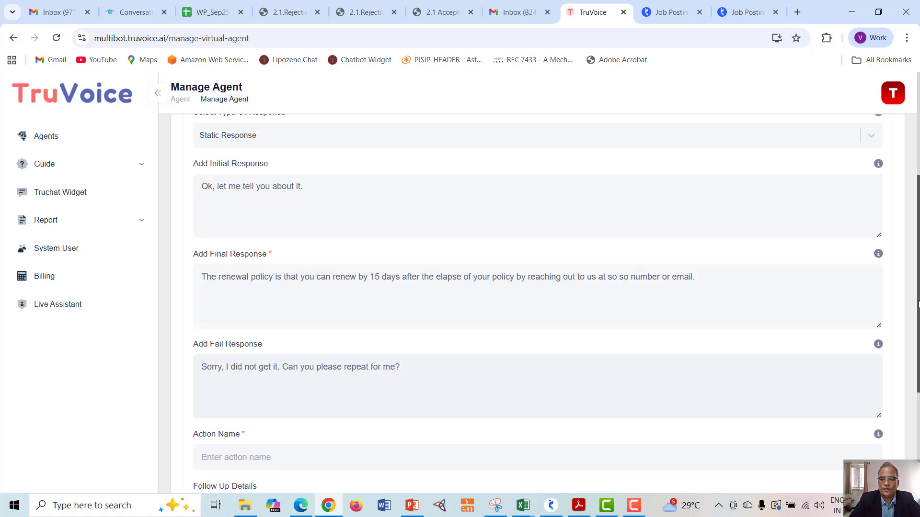
pyautogui.scroll(-3, 905, 393)
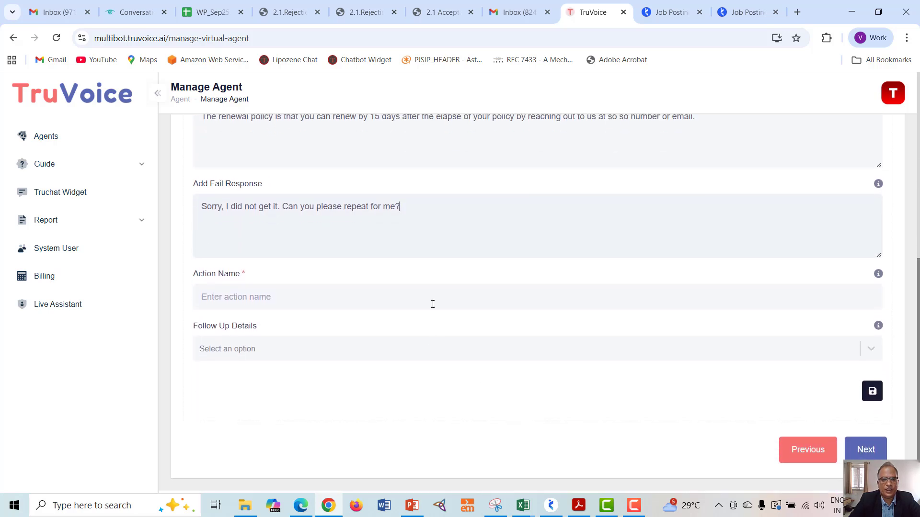
pyautogui.click(433, 304)
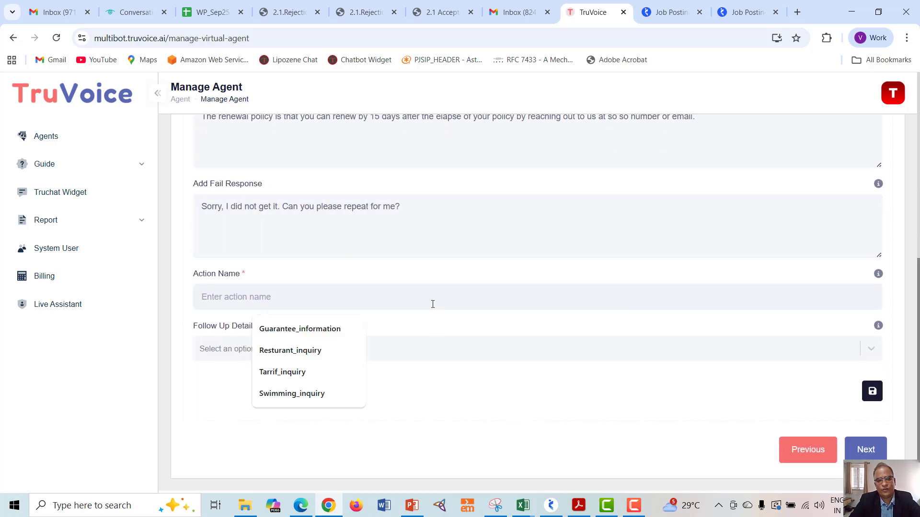
pyautogui.write('en')
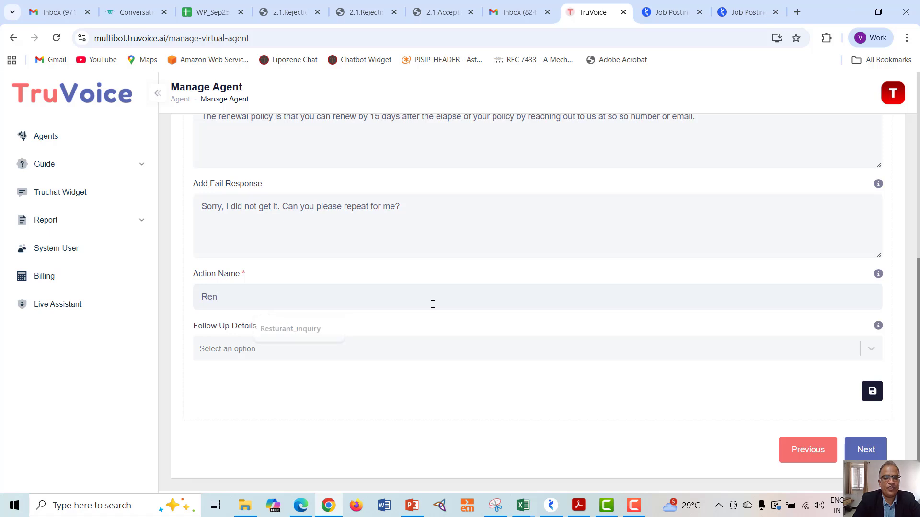
pyautogui.write('ewal_')
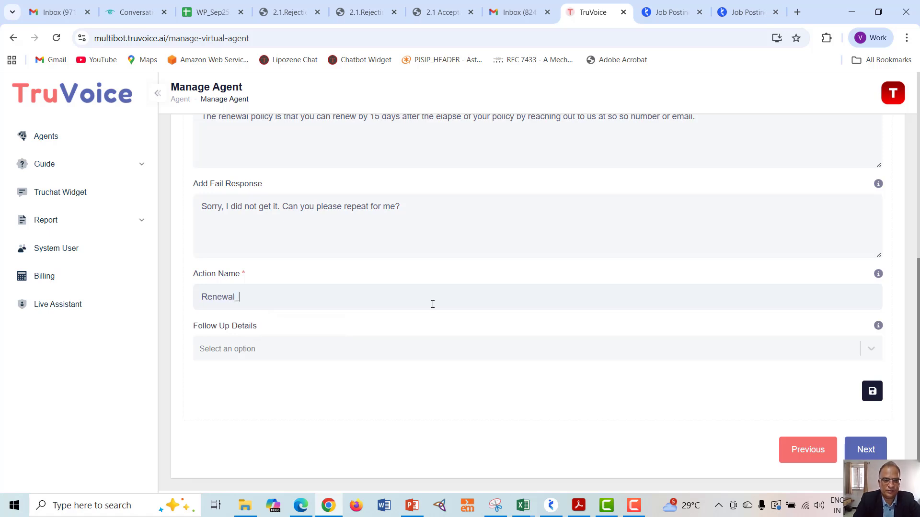
pyautogui.write('policy')
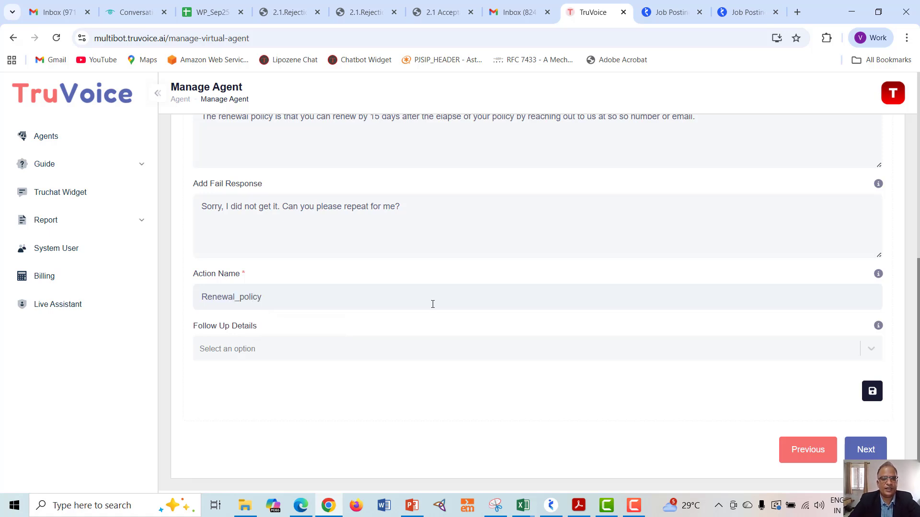
# Try to set the follow-up details to Follow Up Action Name and choose an action for it.
pyautogui.click(397, 351)
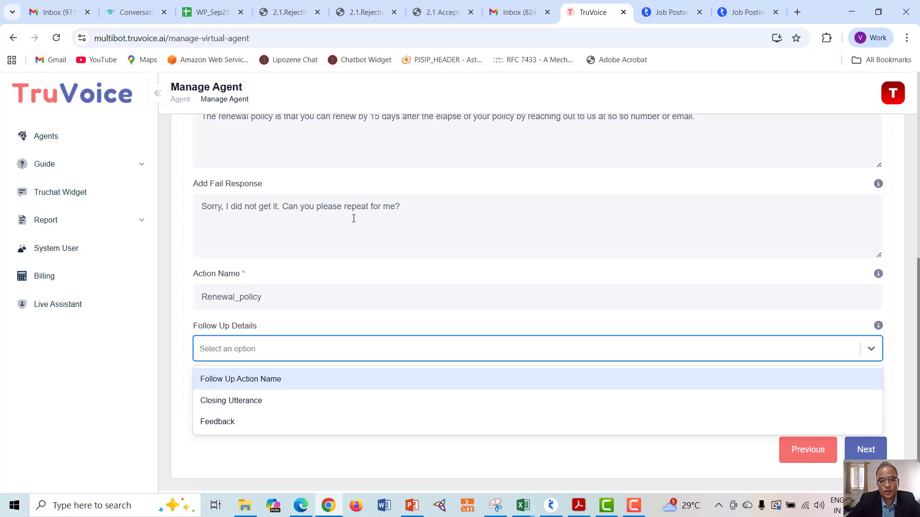
pyautogui.click(282, 380)
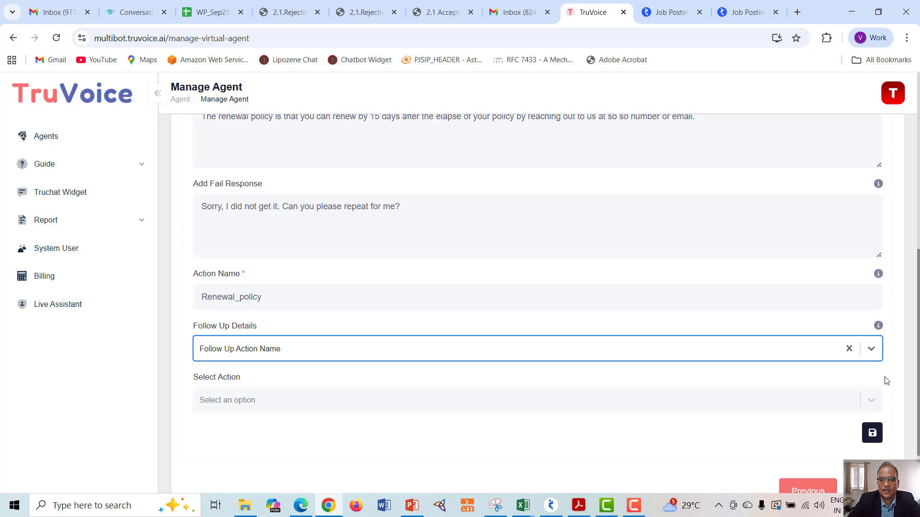
pyautogui.click(871, 401)
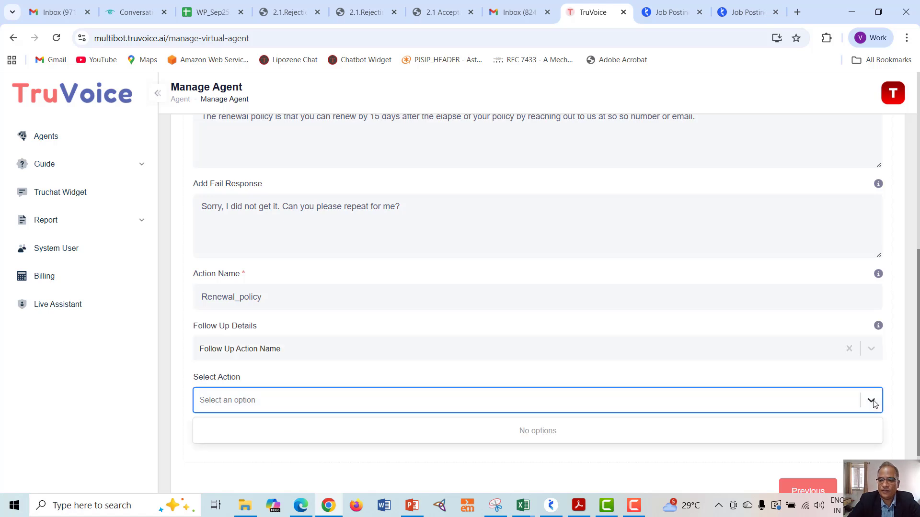
pyautogui.click(614, 473)
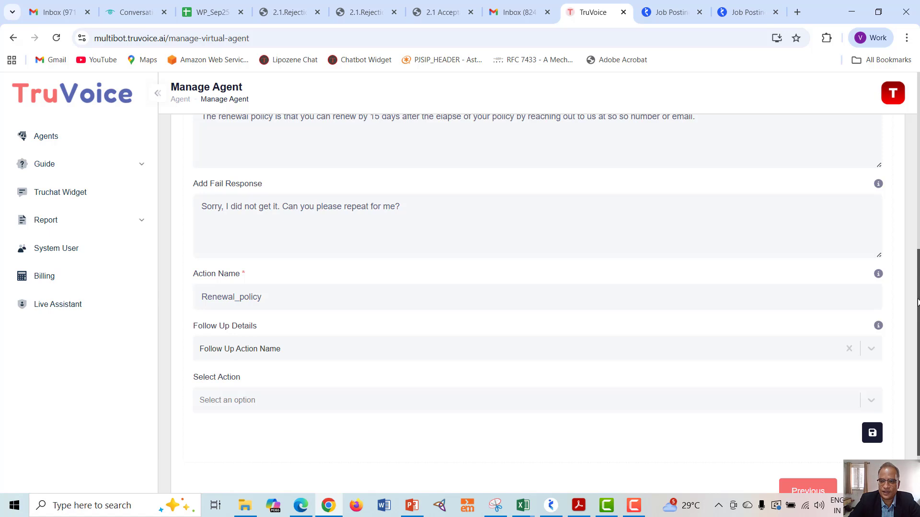
pyautogui.scroll(-1, 917, 302)
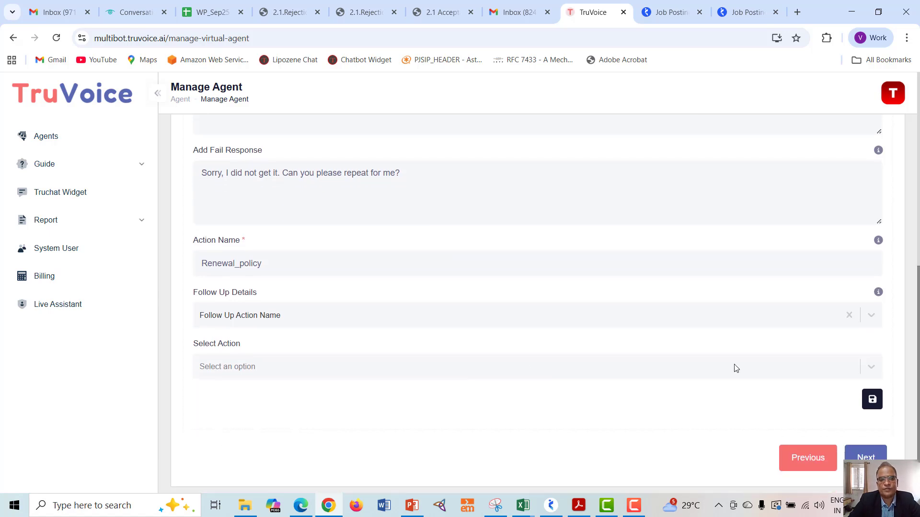
pyautogui.click(873, 371)
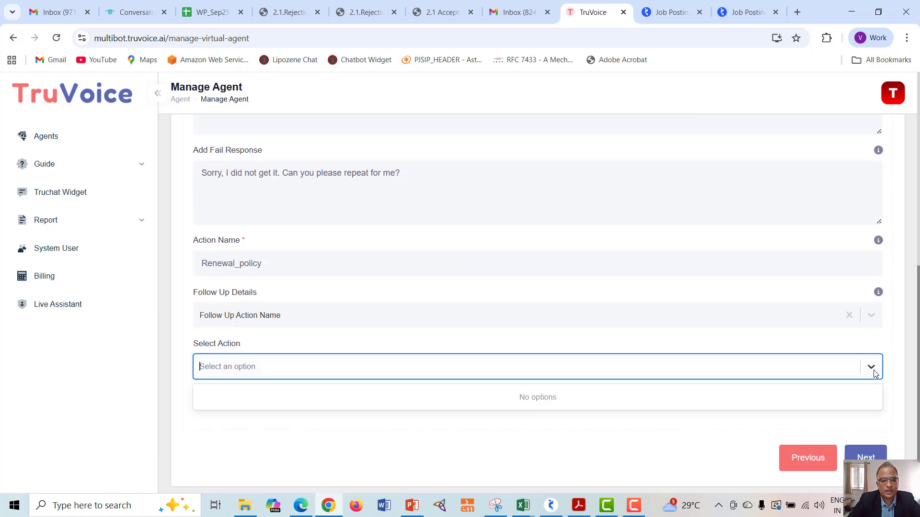
# Set the follow-up details to Closing Utterance and enter "Thank you for your query." as the closing utterance.
pyautogui.click(871, 316)
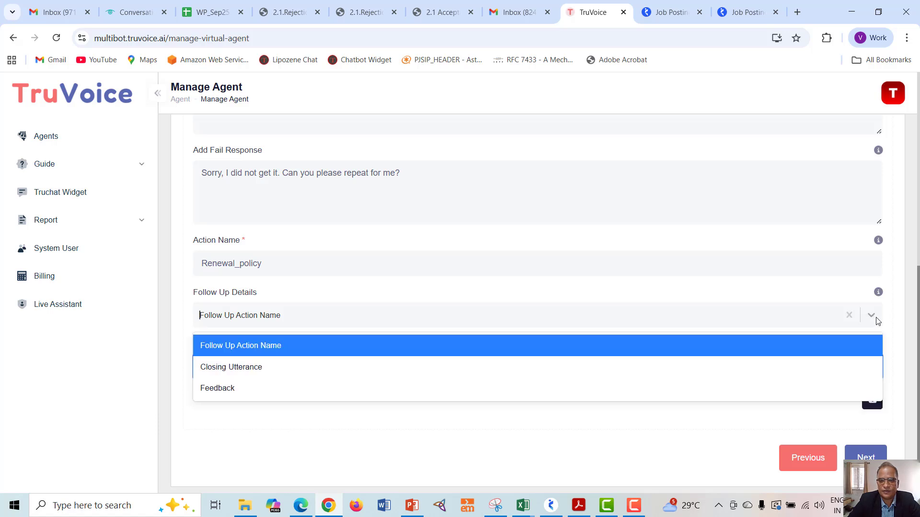
pyautogui.click(519, 367)
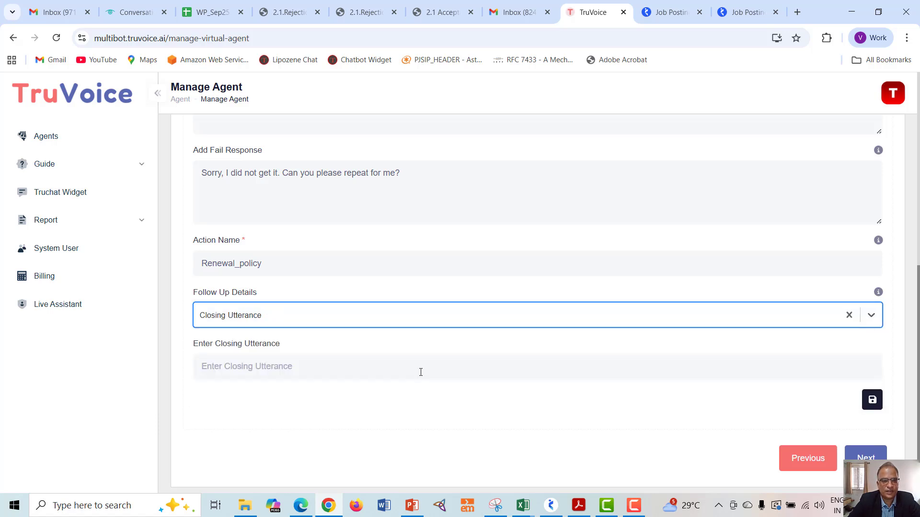
pyautogui.click(356, 375)
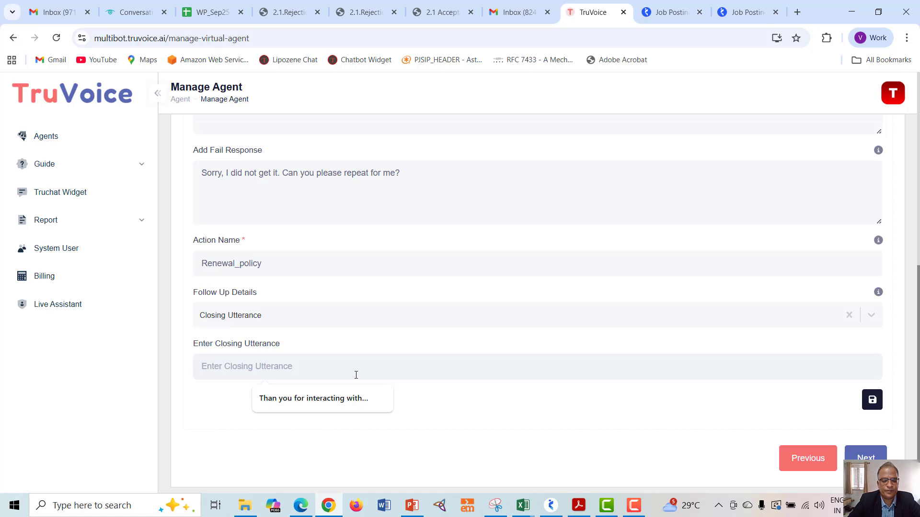
pyautogui.write('Than')
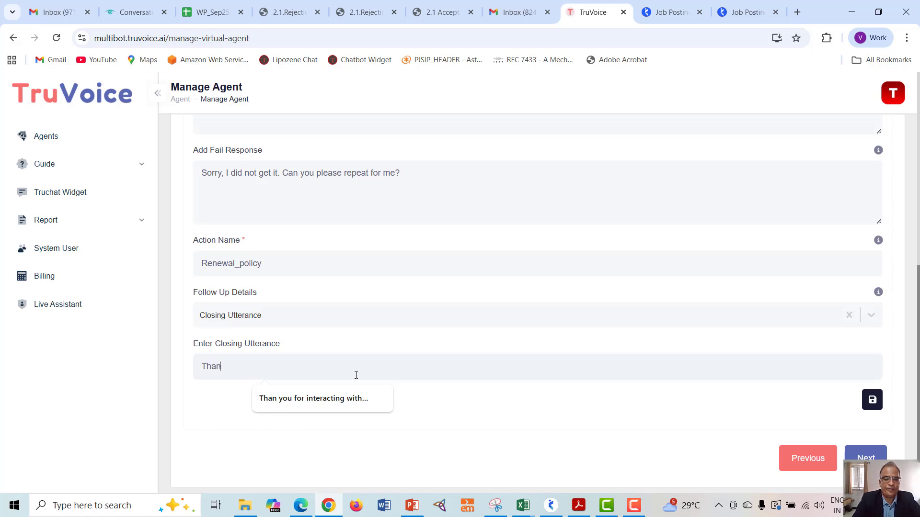
pyautogui.write('k you for ')
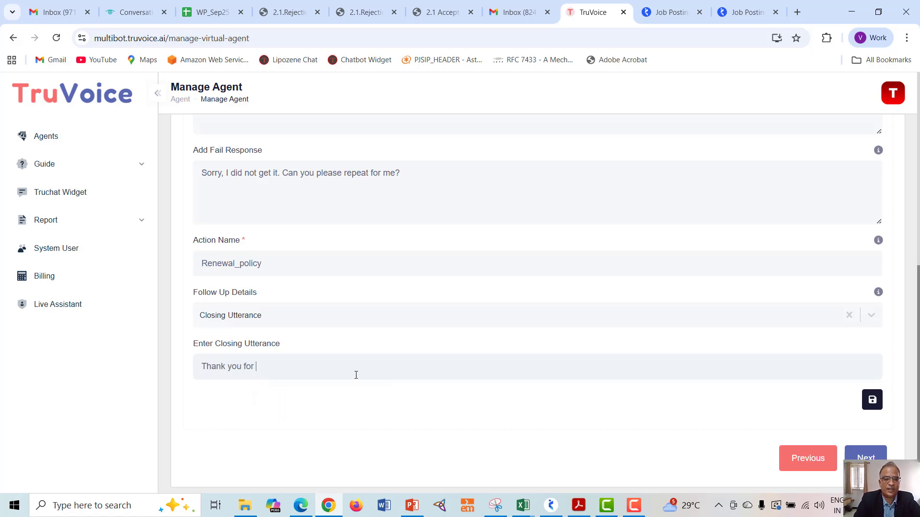
pyautogui.write('your query.')
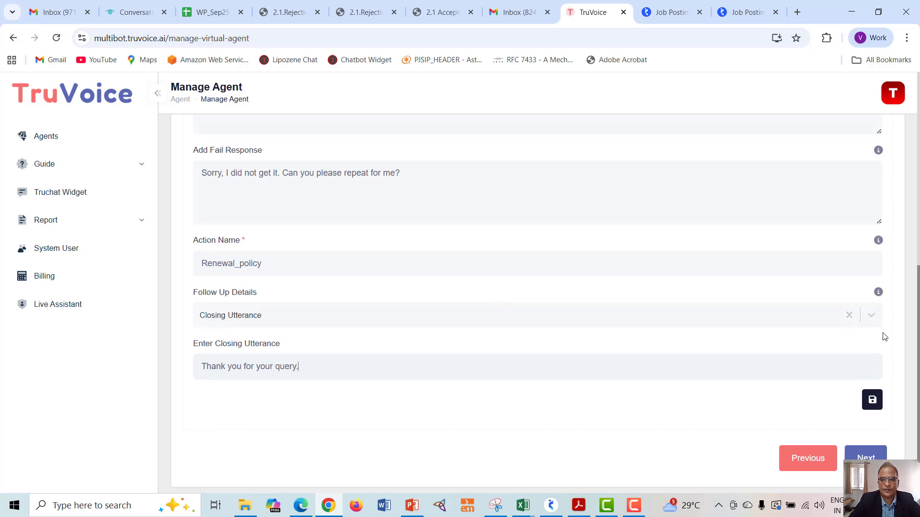
# Switch the follow-up details to Feedback to view its field, and return them to Closing Utterance.
pyautogui.click(871, 317)
pyautogui.click(387, 397)
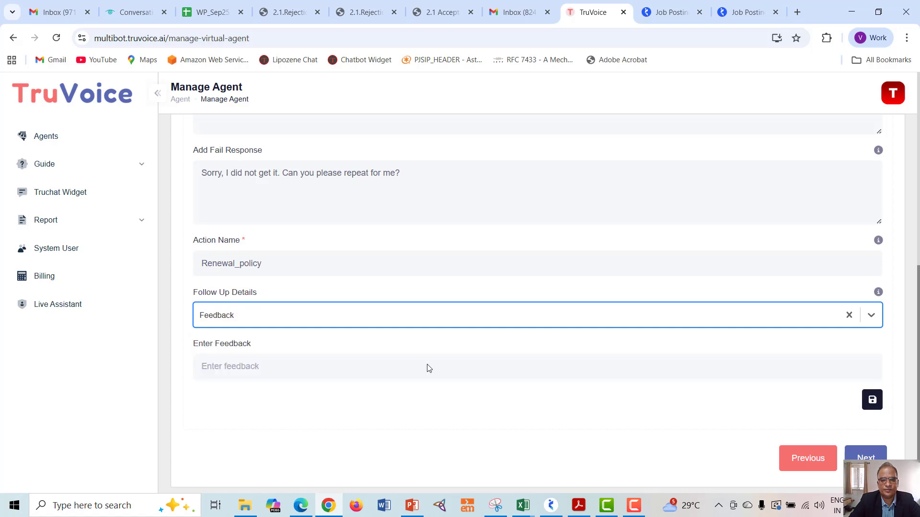
pyautogui.click(871, 316)
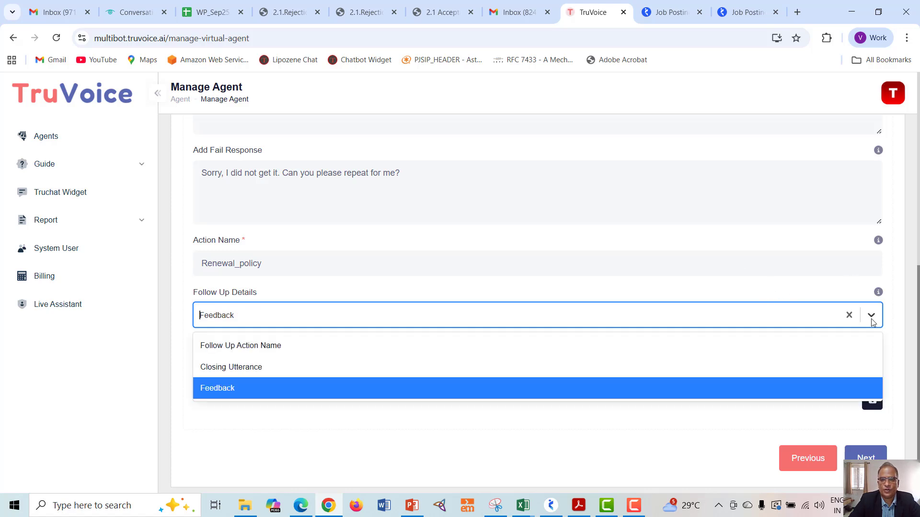
pyautogui.click(409, 368)
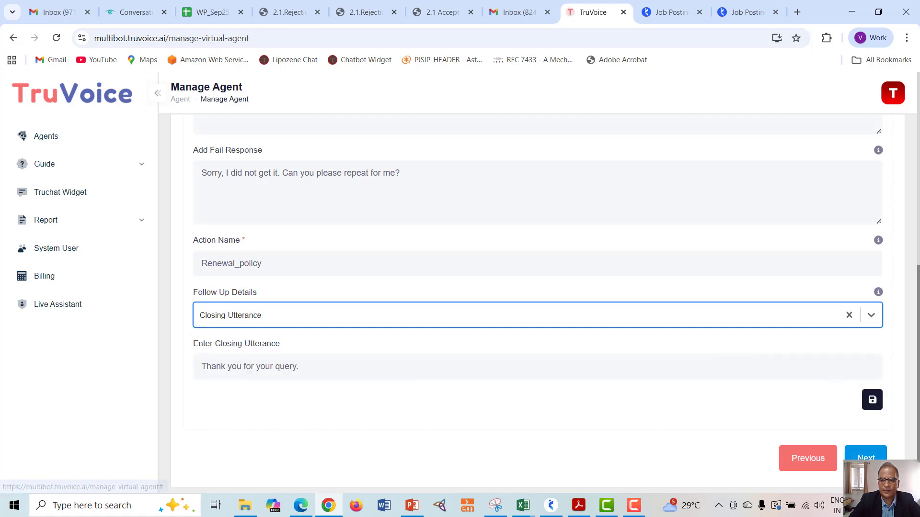
# Save the Renewal_policy information item and check its row in the list of saved items.
pyautogui.click(872, 403)
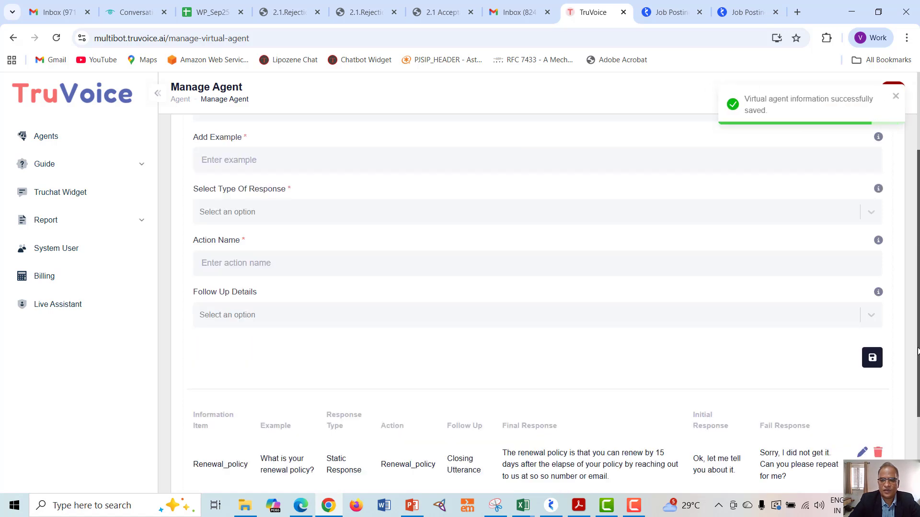
pyautogui.scroll(-3, 538, 297)
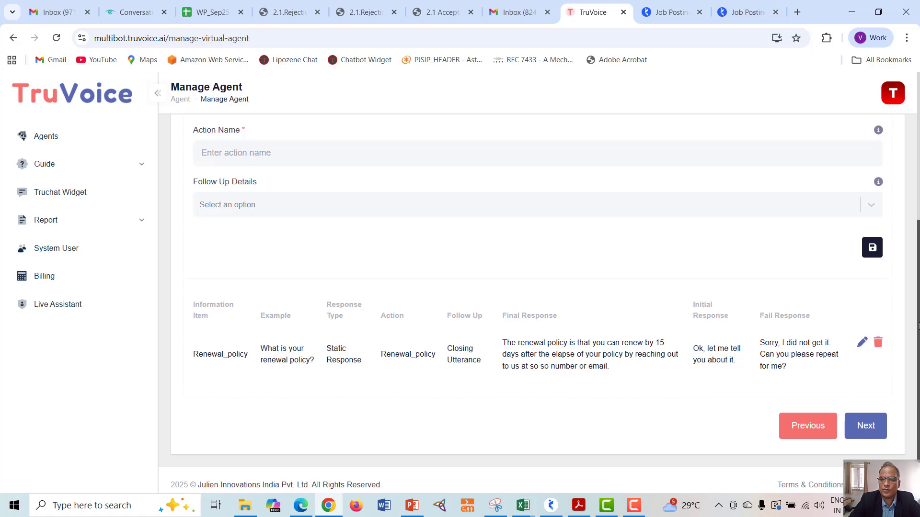
pyautogui.moveTo(918, 413); pyautogui.dragTo(917, 144)
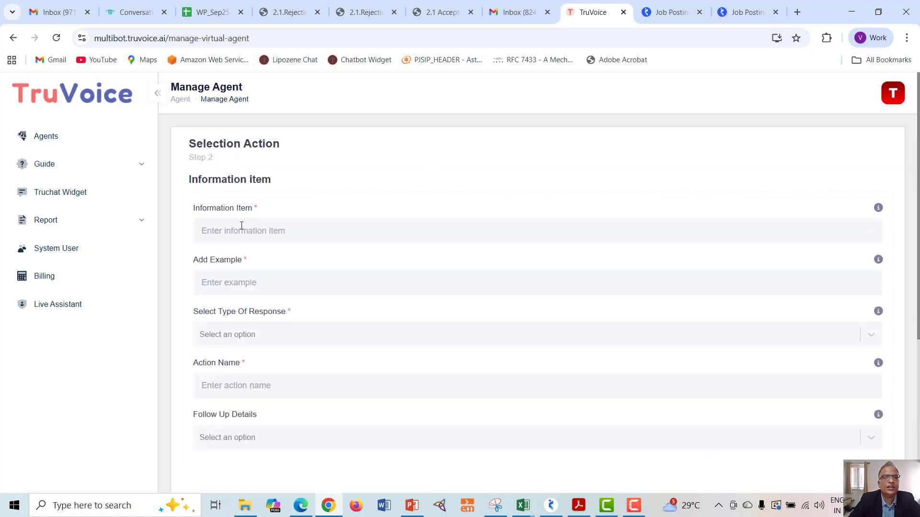
pyautogui.click(260, 232)
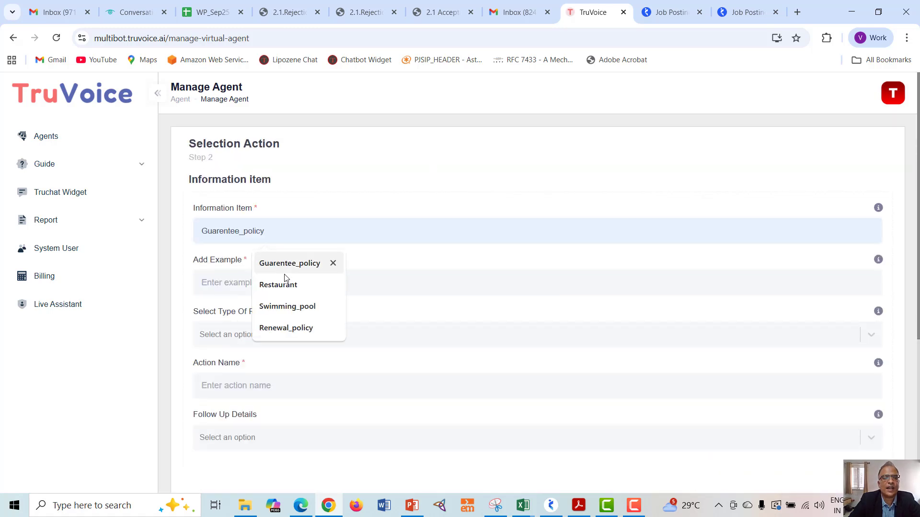
pyautogui.click(563, 185)
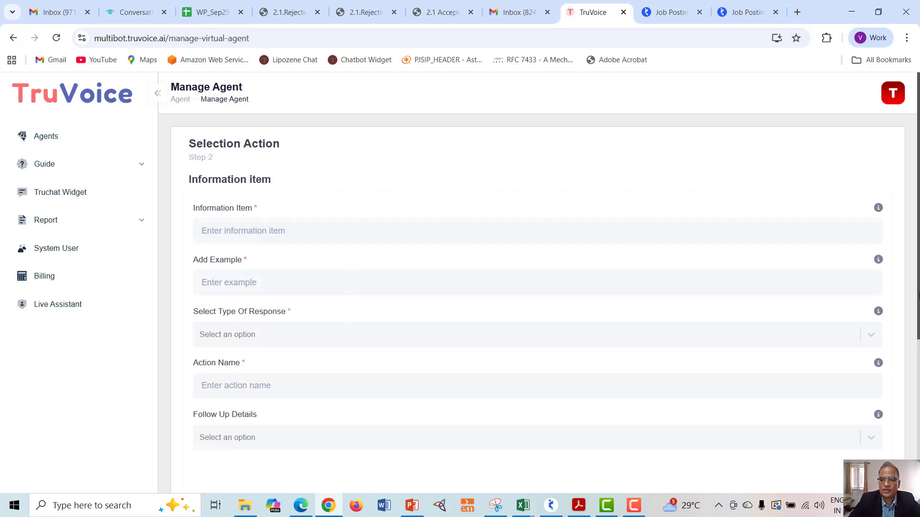
pyautogui.moveTo(917, 295); pyautogui.dragTo(917, 317)
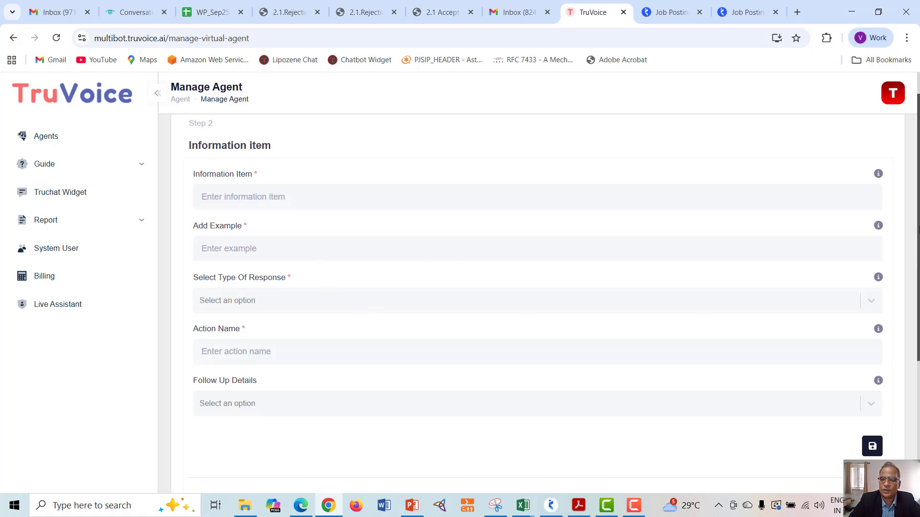
# Open the saved Renewal_policy item for editing, review its fields and the follow-up details help, and close it without changes.
pyautogui.scroll(-5, 917, 240)
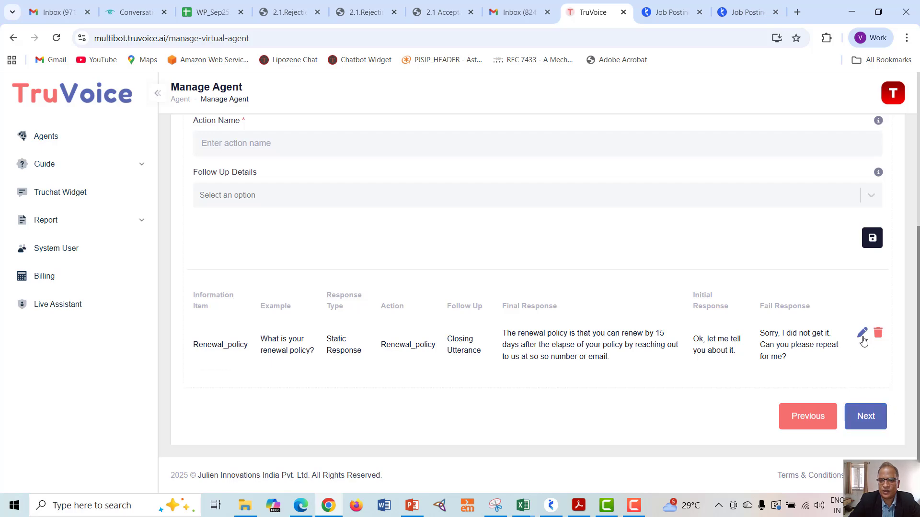
pyautogui.click(862, 333)
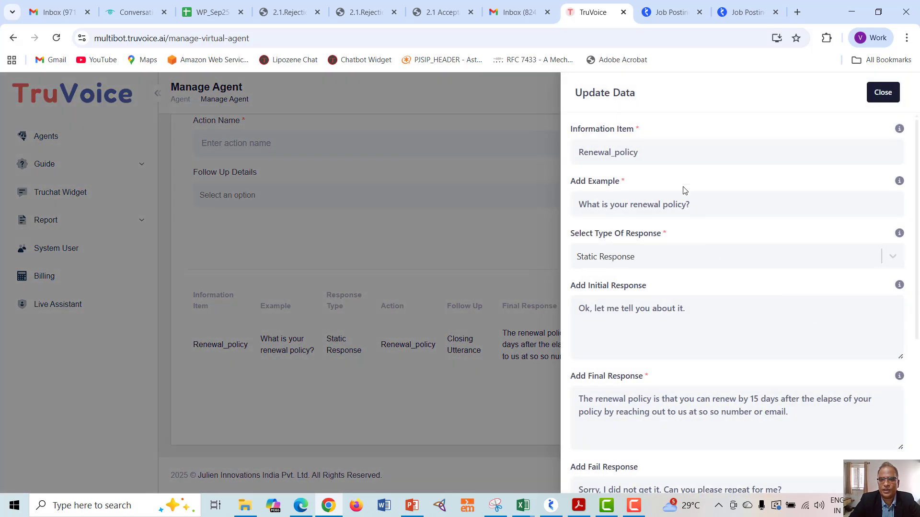
pyautogui.moveTo(916, 146); pyautogui.dragTo(917, 316)
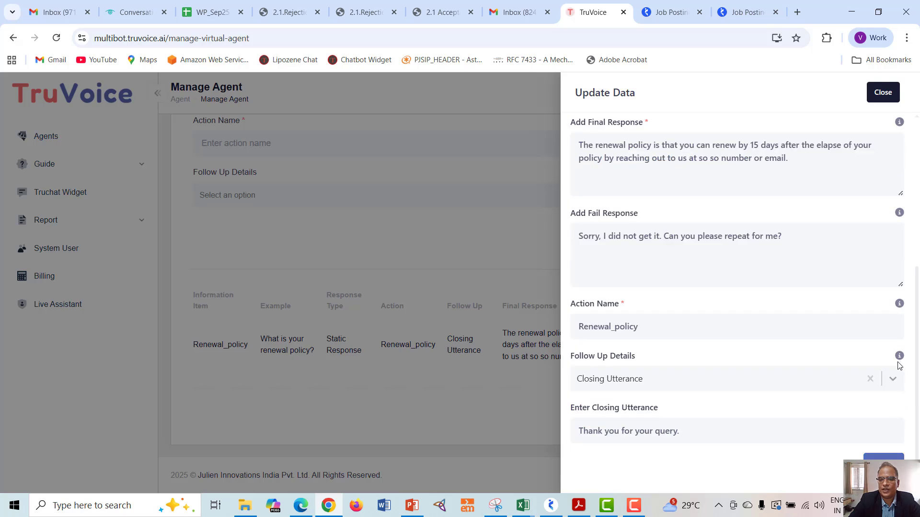
pyautogui.click(898, 357)
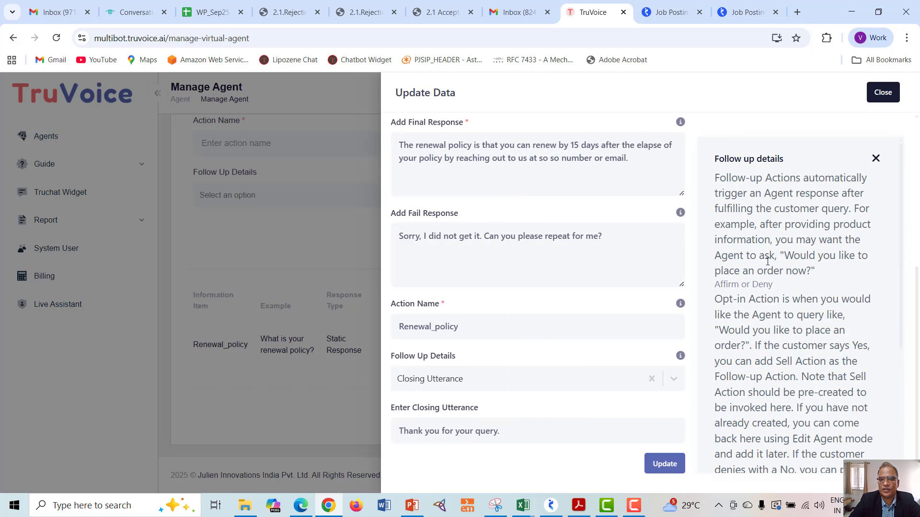
pyautogui.click(875, 159)
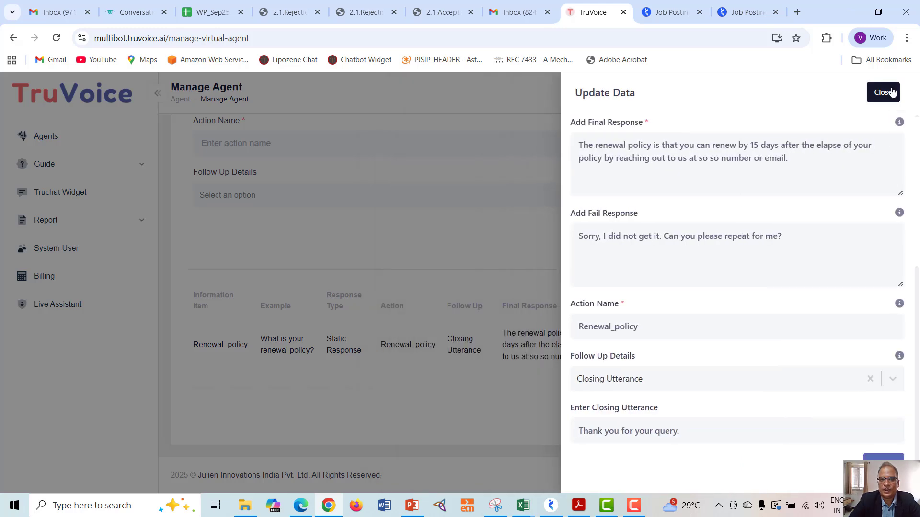
pyautogui.click(884, 93)
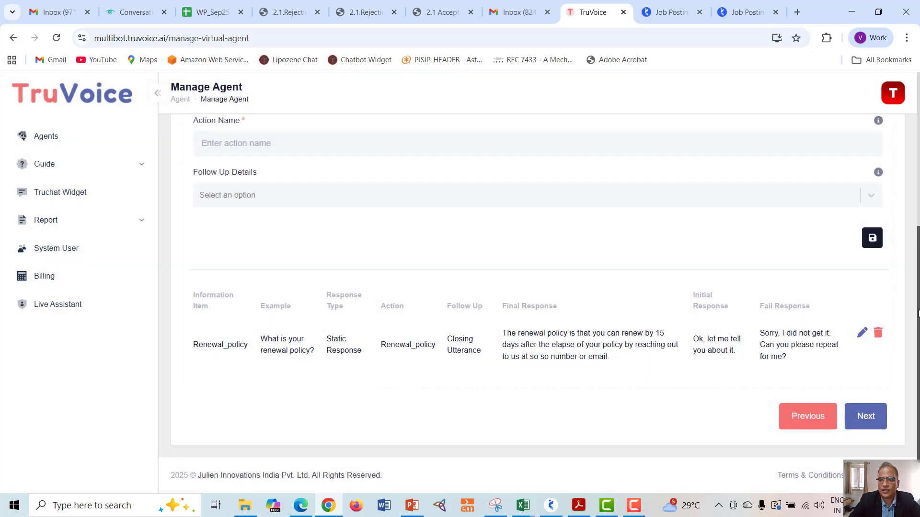